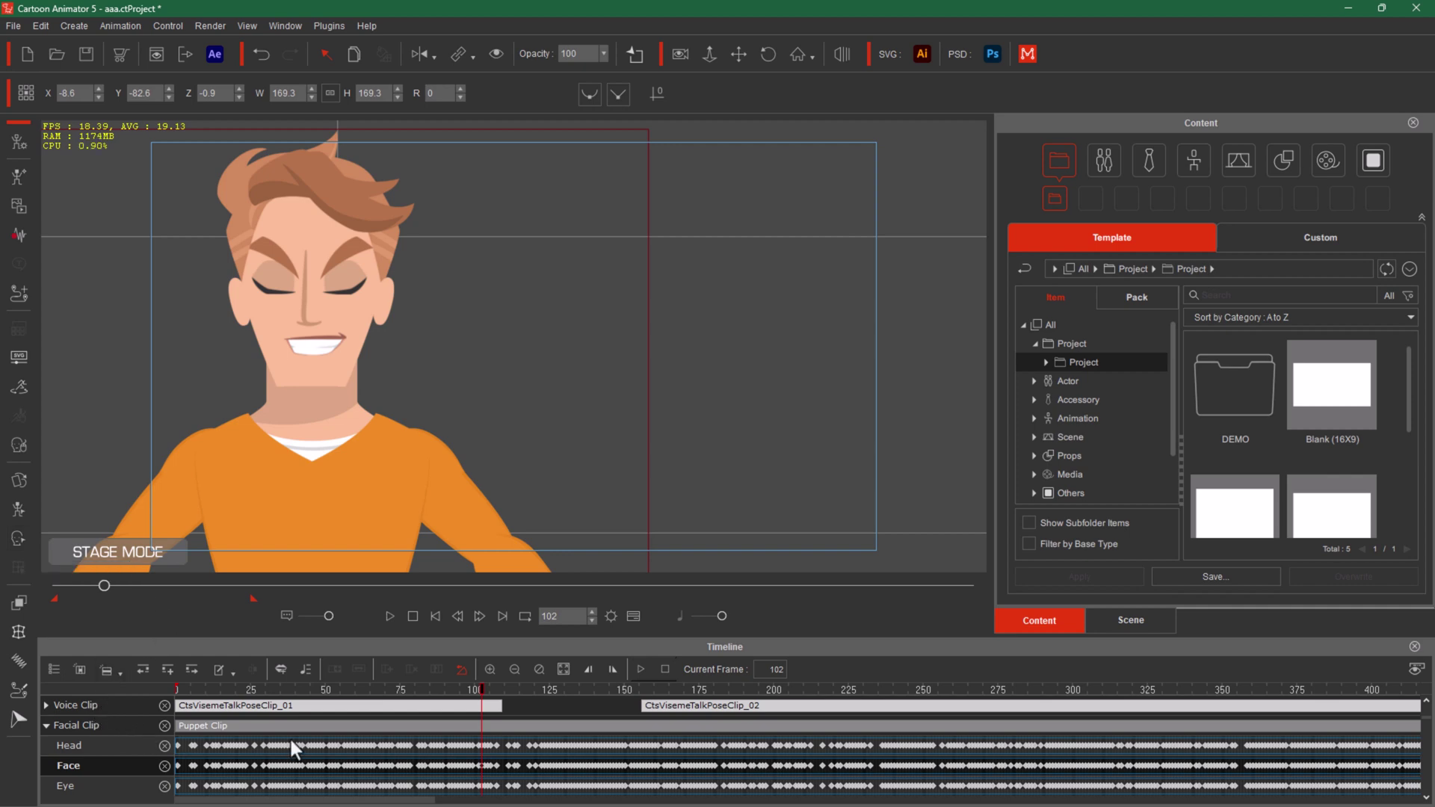
Undock the timeline and enlarge it to show the facial tracks, undoing the accidental move of the character
left_click_drag(380, 644, 372, 383)
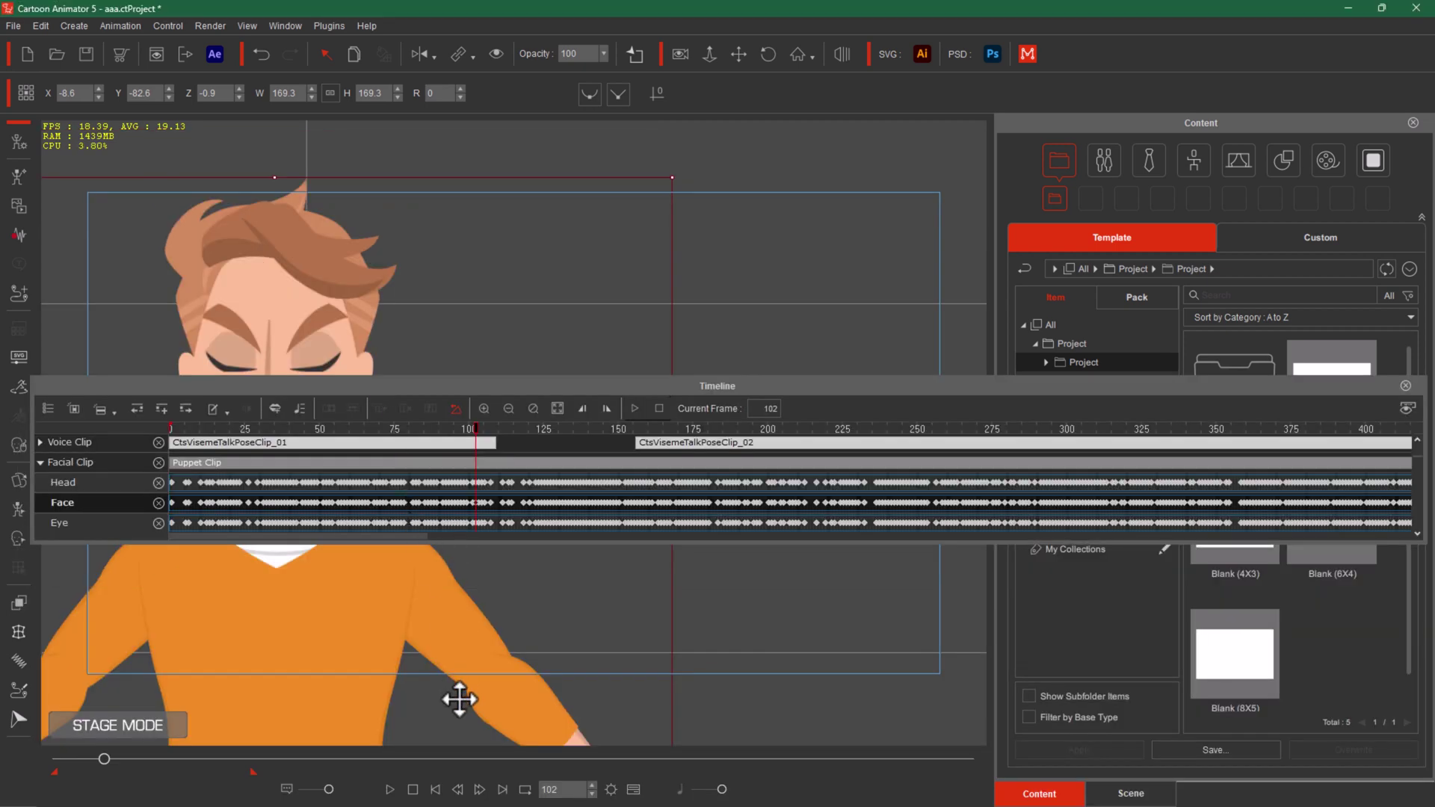
left_click_drag(459, 700, 464, 743)
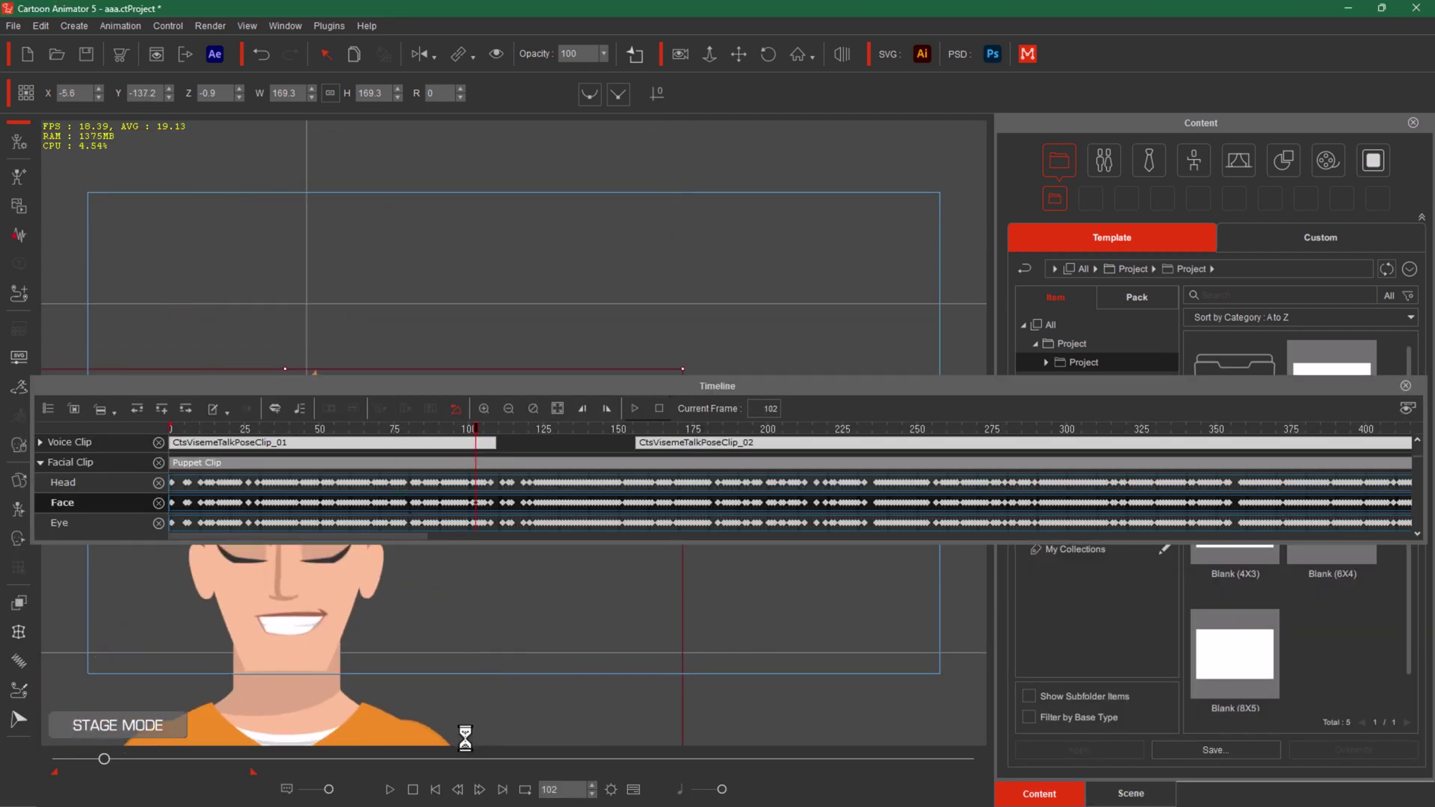
key("ctrl+z")
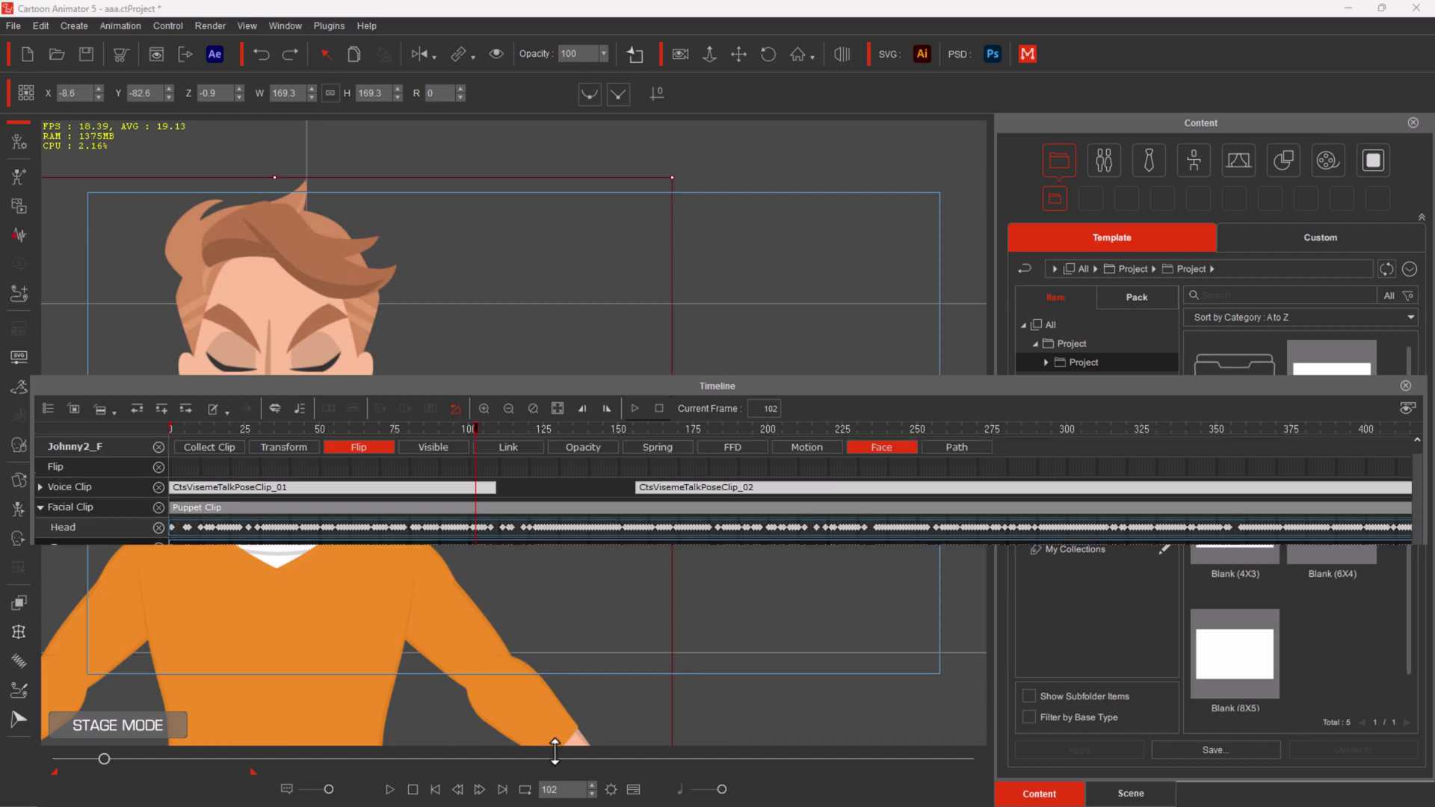
left_click_drag(555, 750, 553, 749)
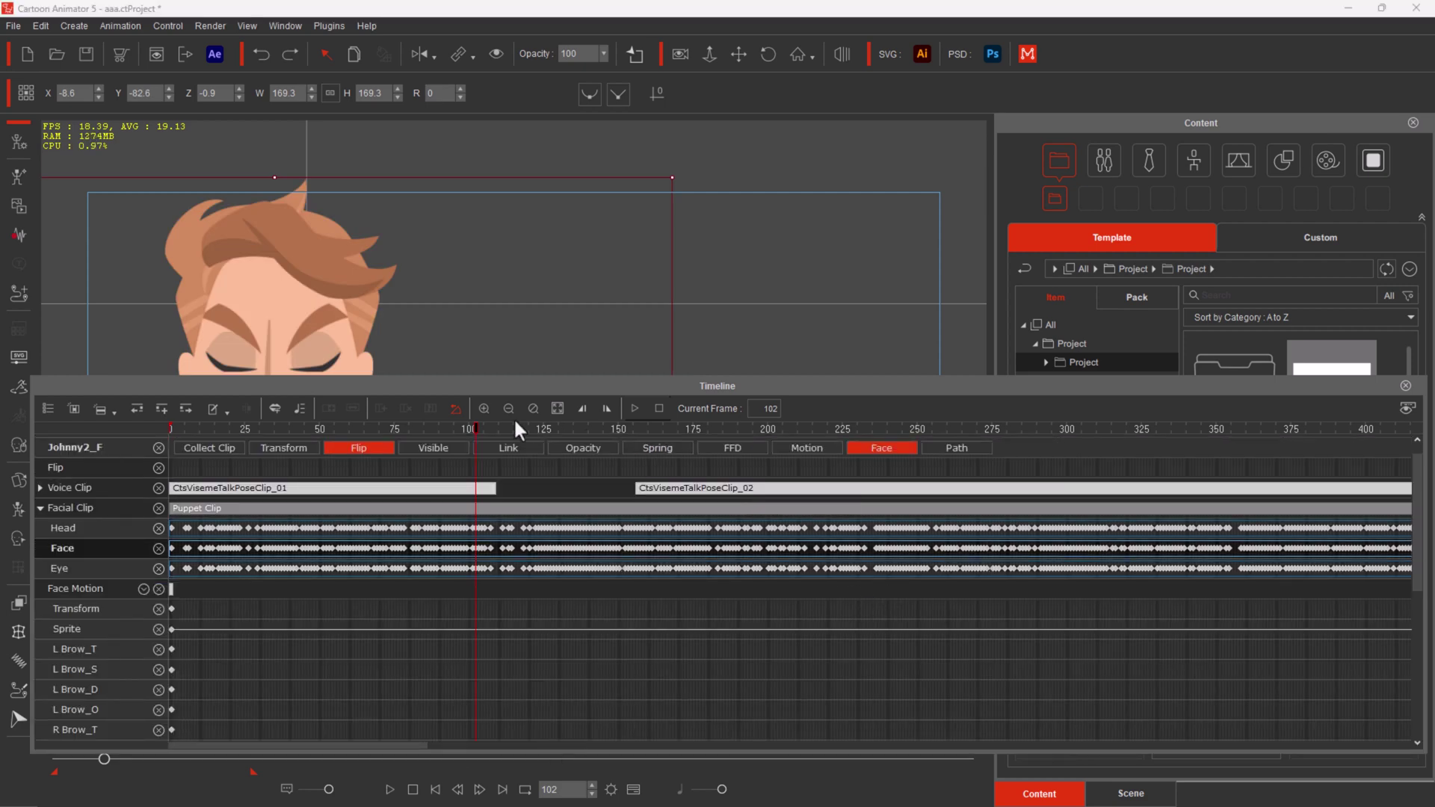
Delete the whole Puppet Clip with all its Head, Face and Eye keys, and dock the timeline again
left_click(553, 407)
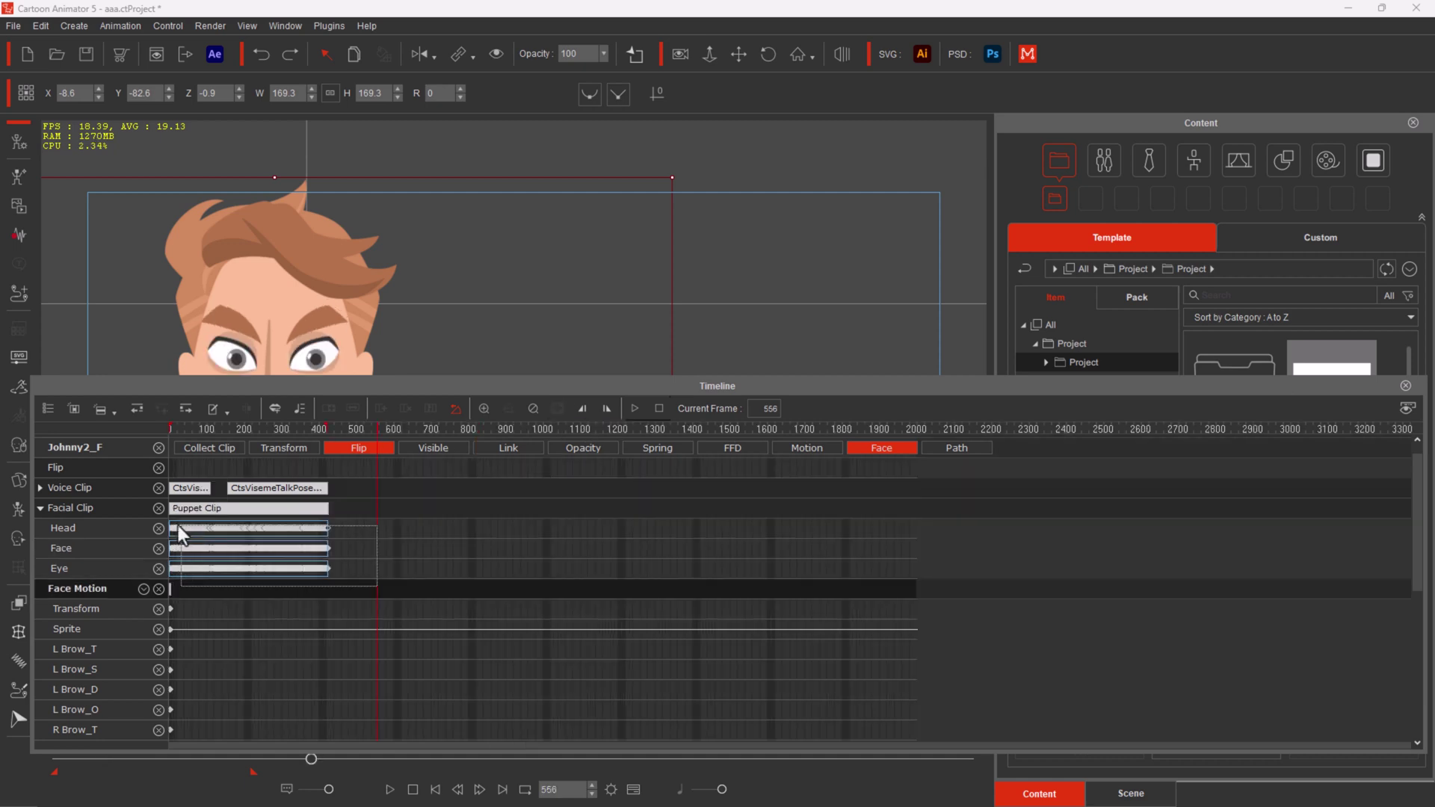
left_click_drag(159, 529, 159, 530)
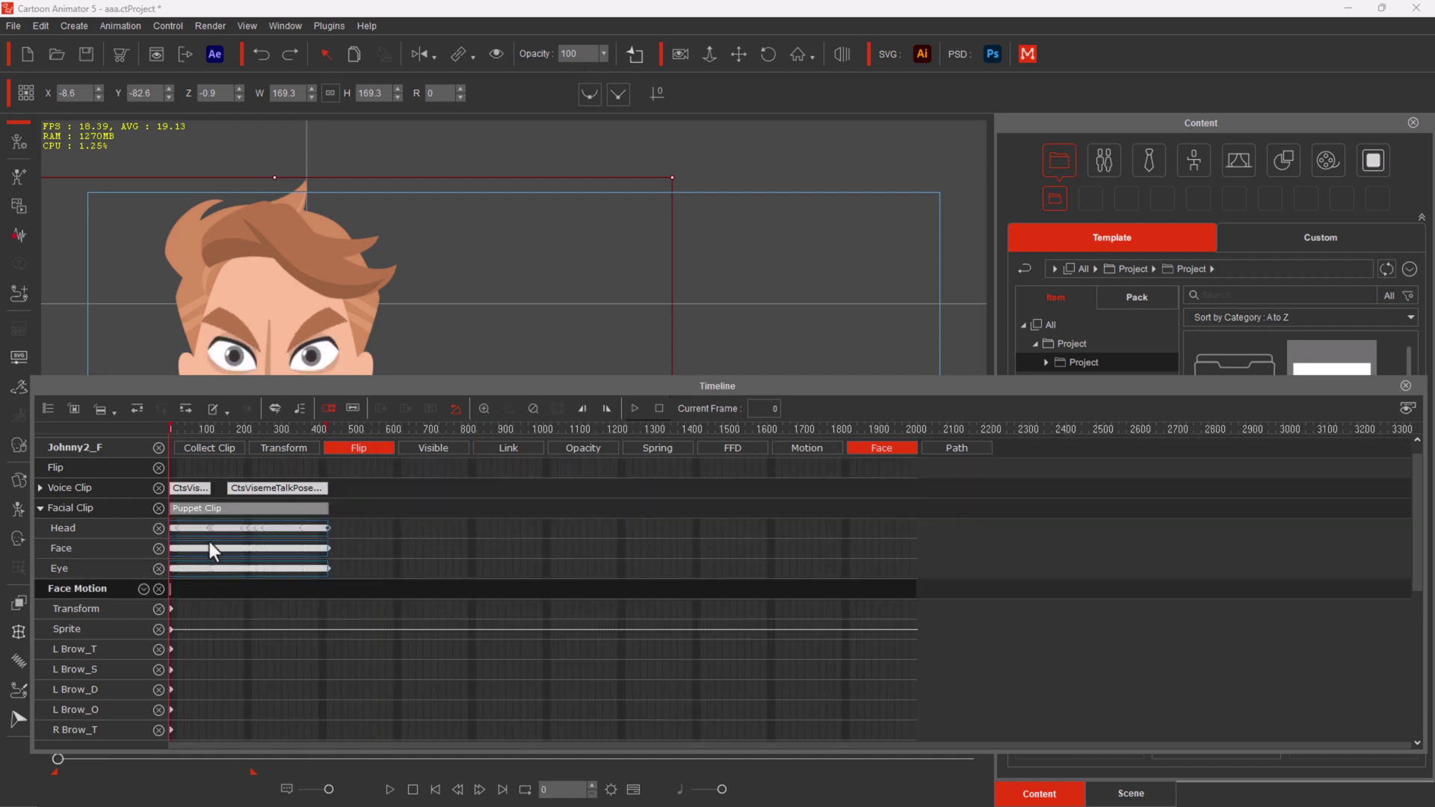
key("Delete")
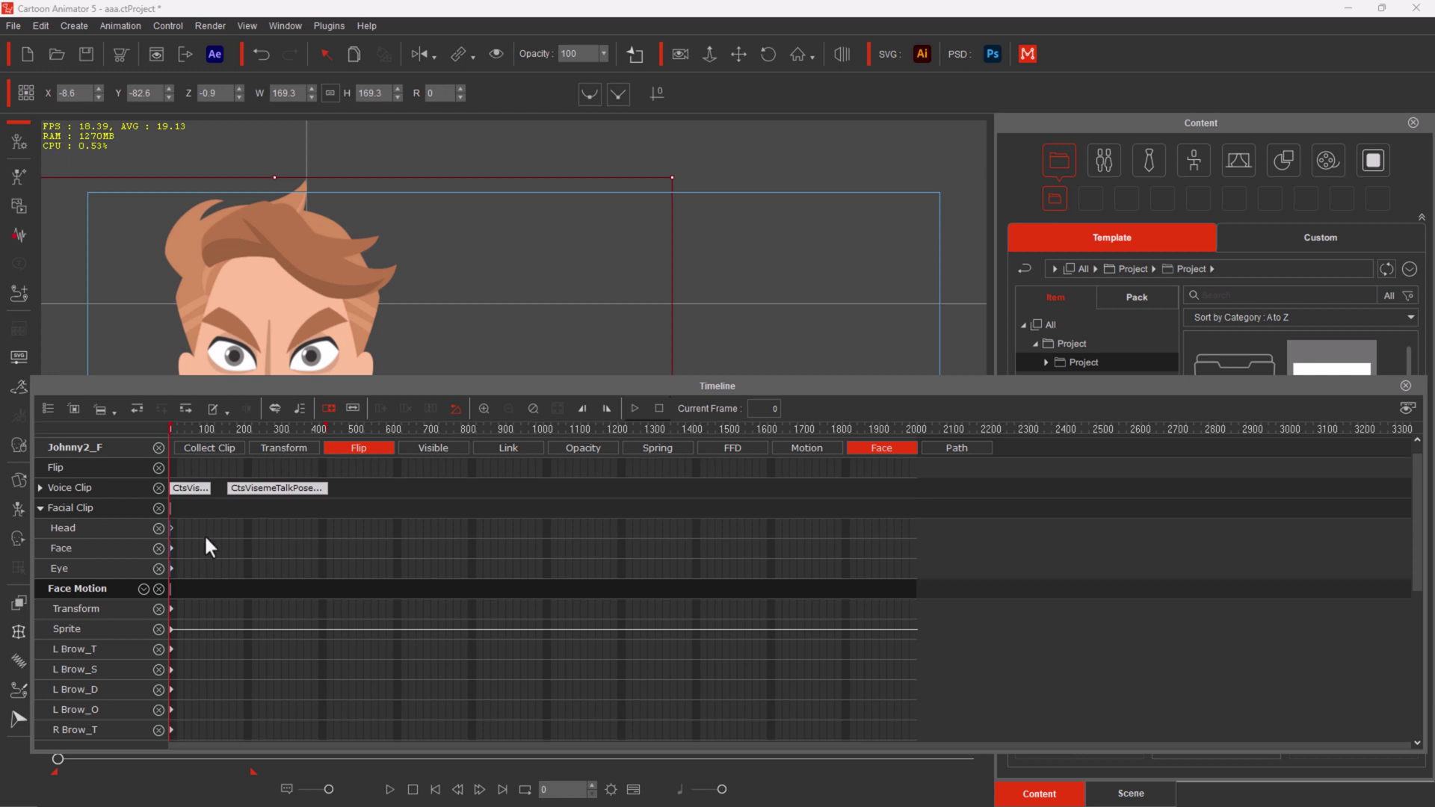
double_click(631, 384)
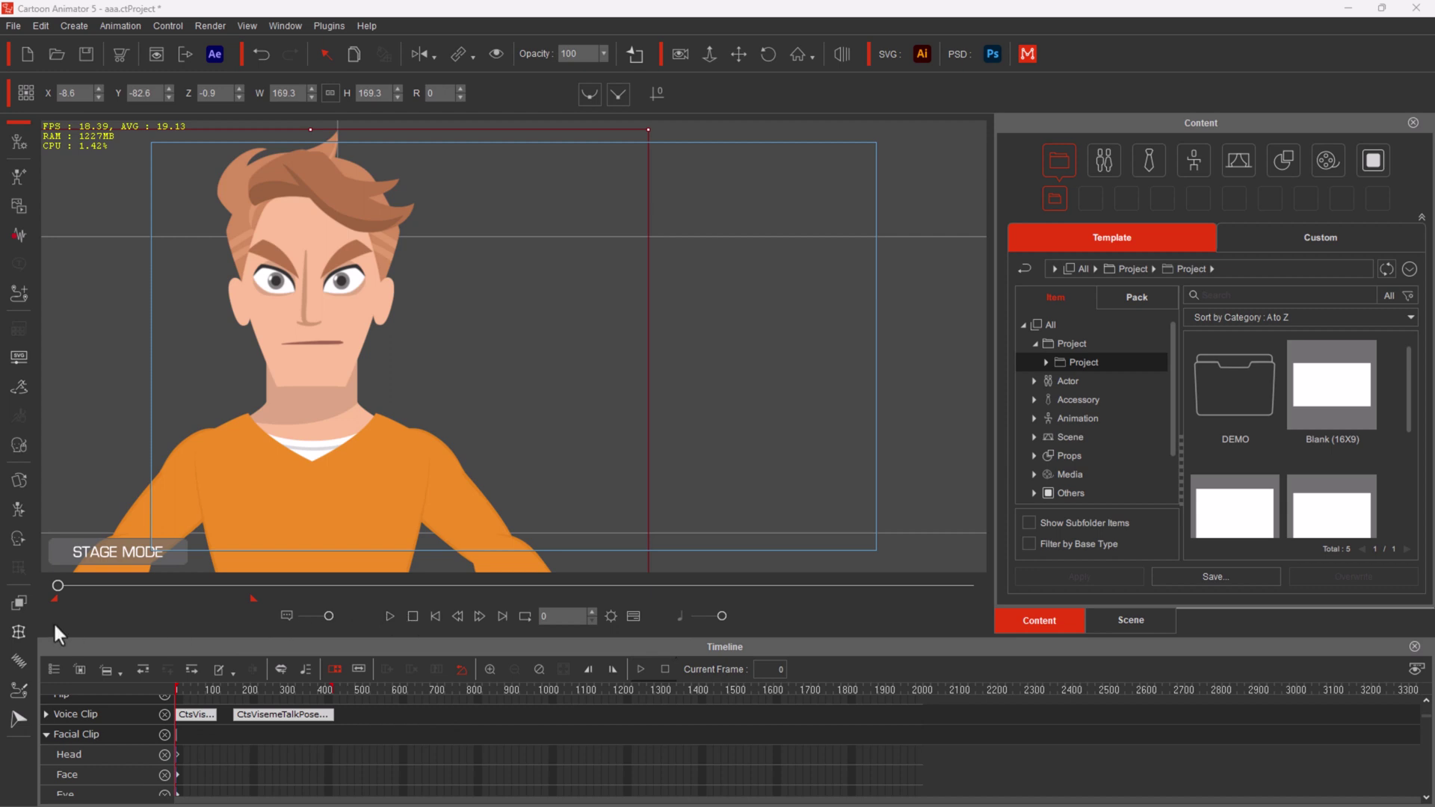
Open the Face Key Editor for the character at frame 0 and place it clear of the face
left_click_drag(58, 585, 35, 606)
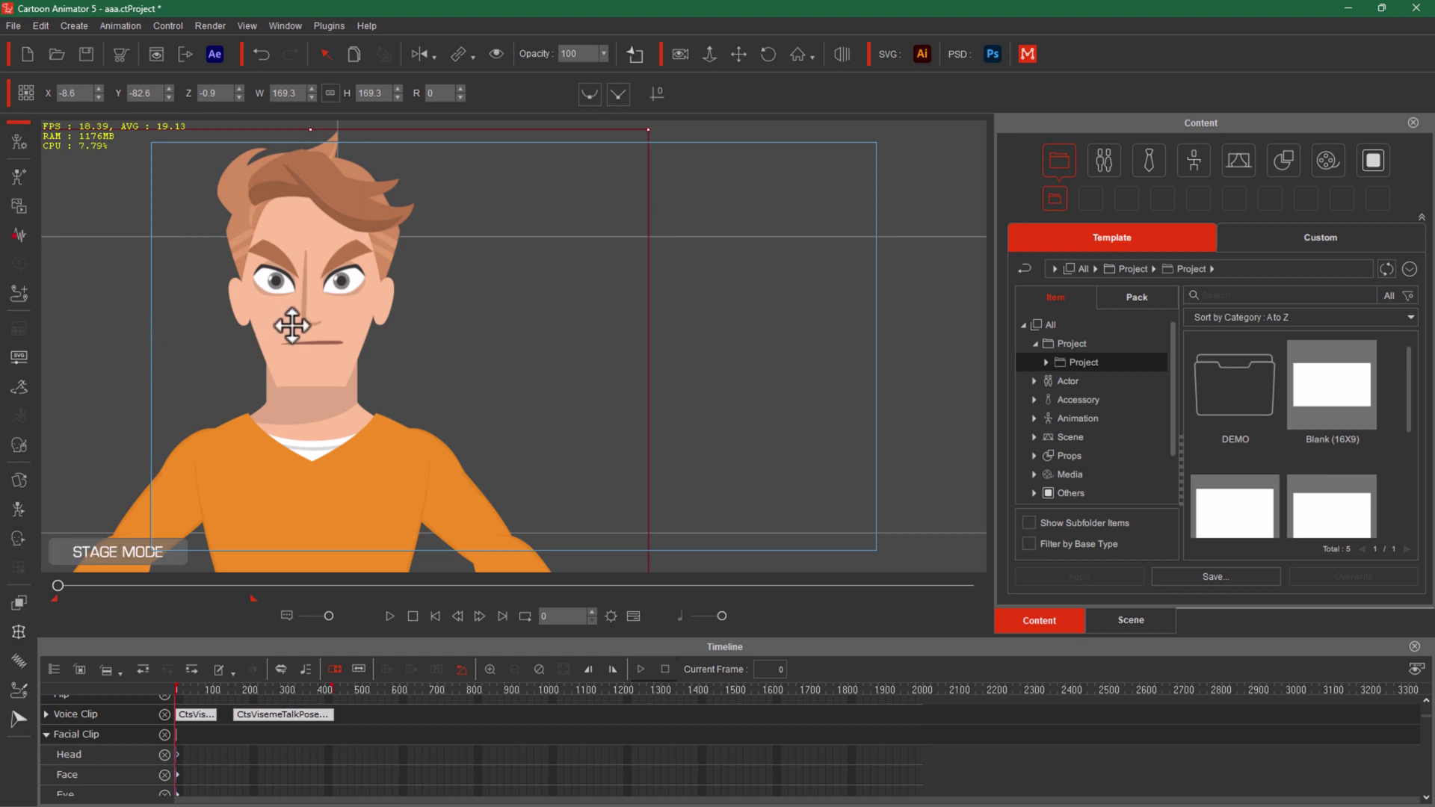
left_click(19, 540)
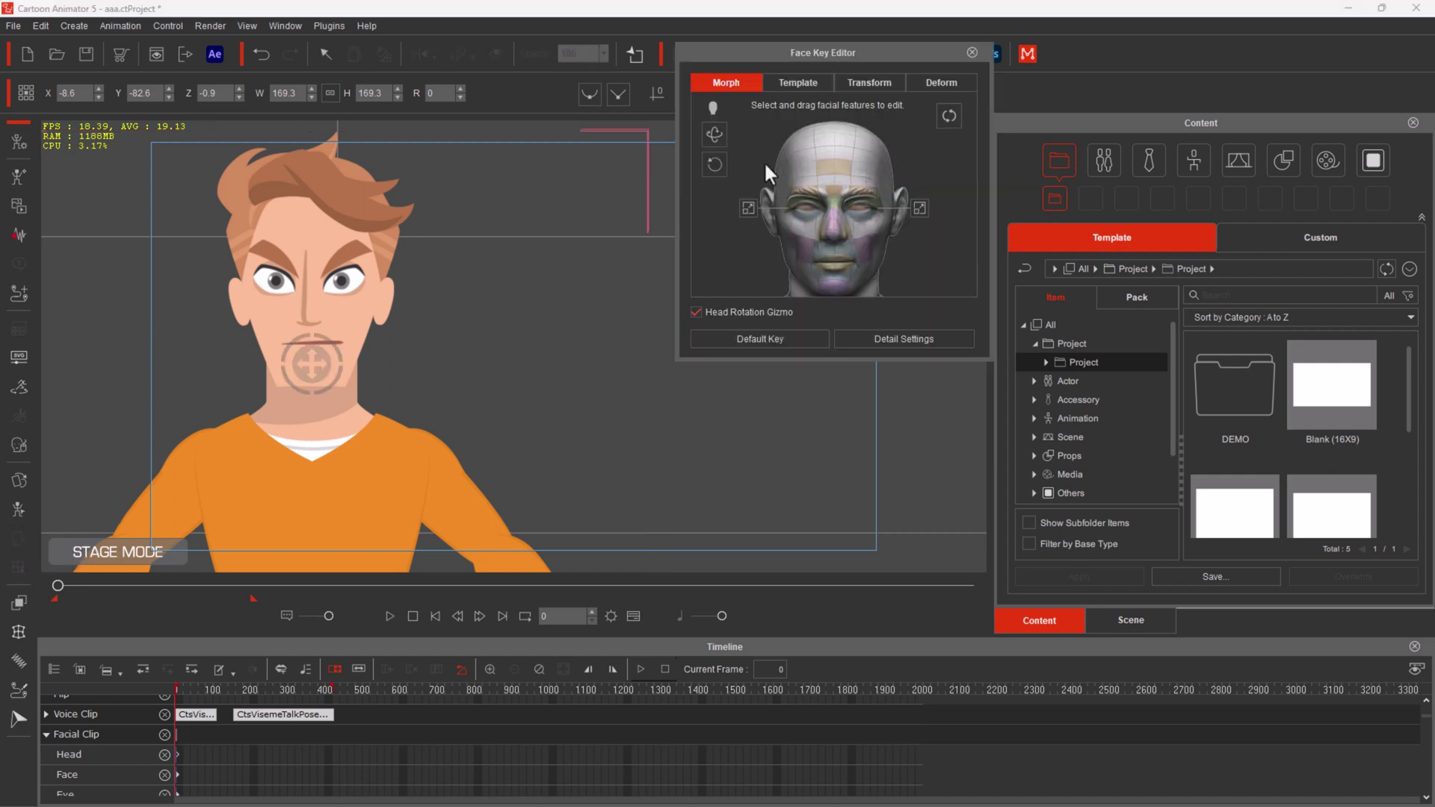
left_click_drag(815, 50, 840, 228)
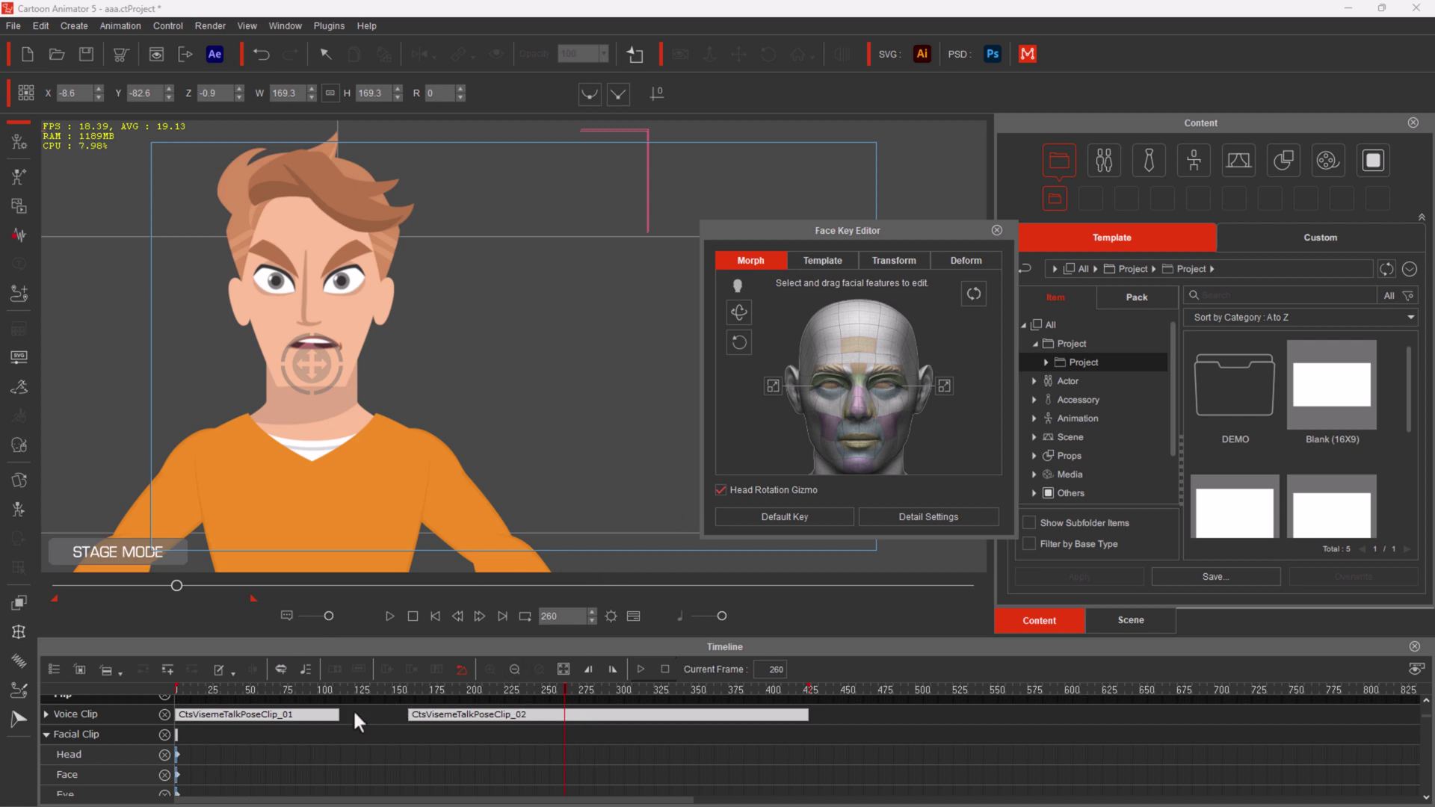
left_click(348, 690)
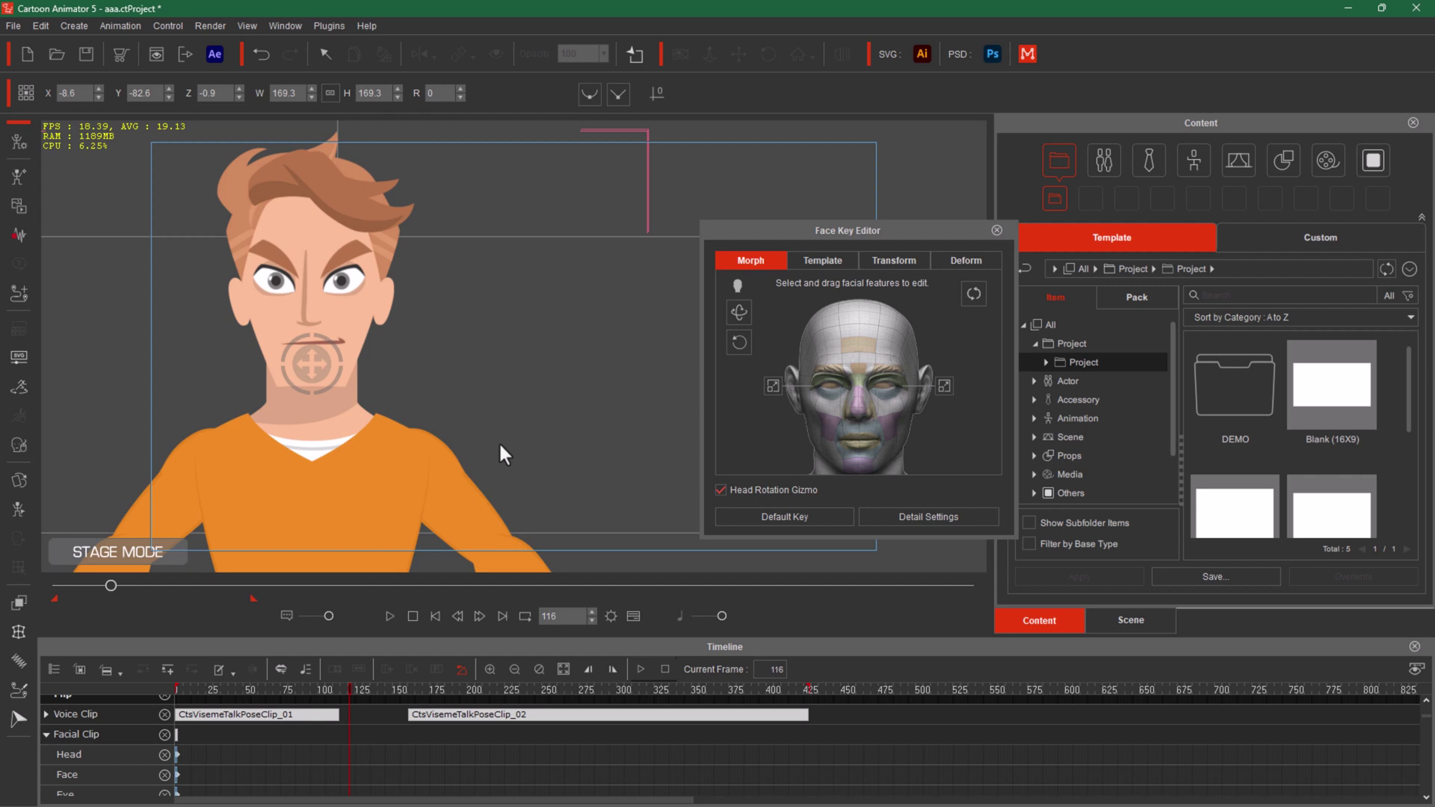
left_click(311, 414)
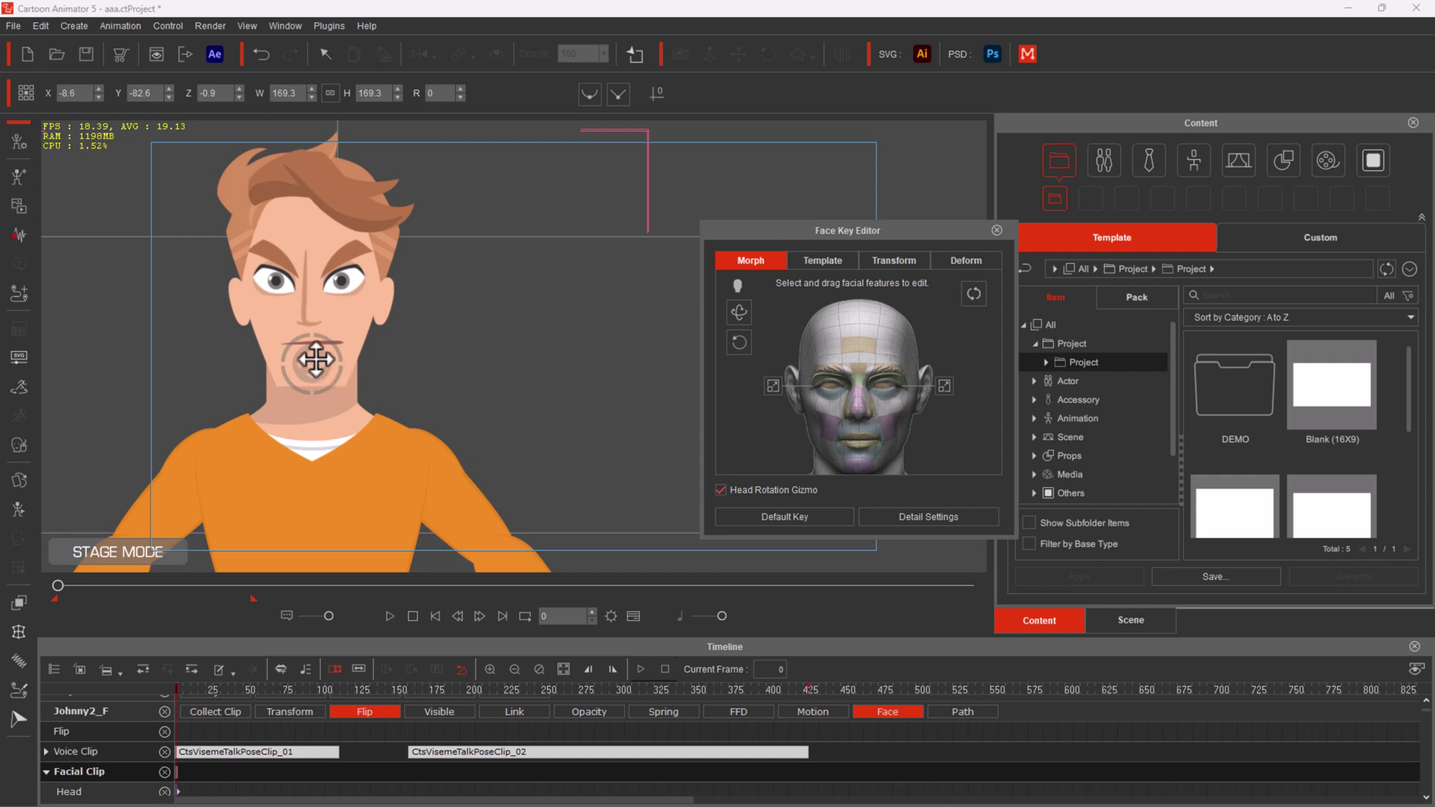
Try turning and tilting the head with the Head Rotation Gizmo at frame 0, and restore the default key
left_click_drag(312, 365, 297, 415)
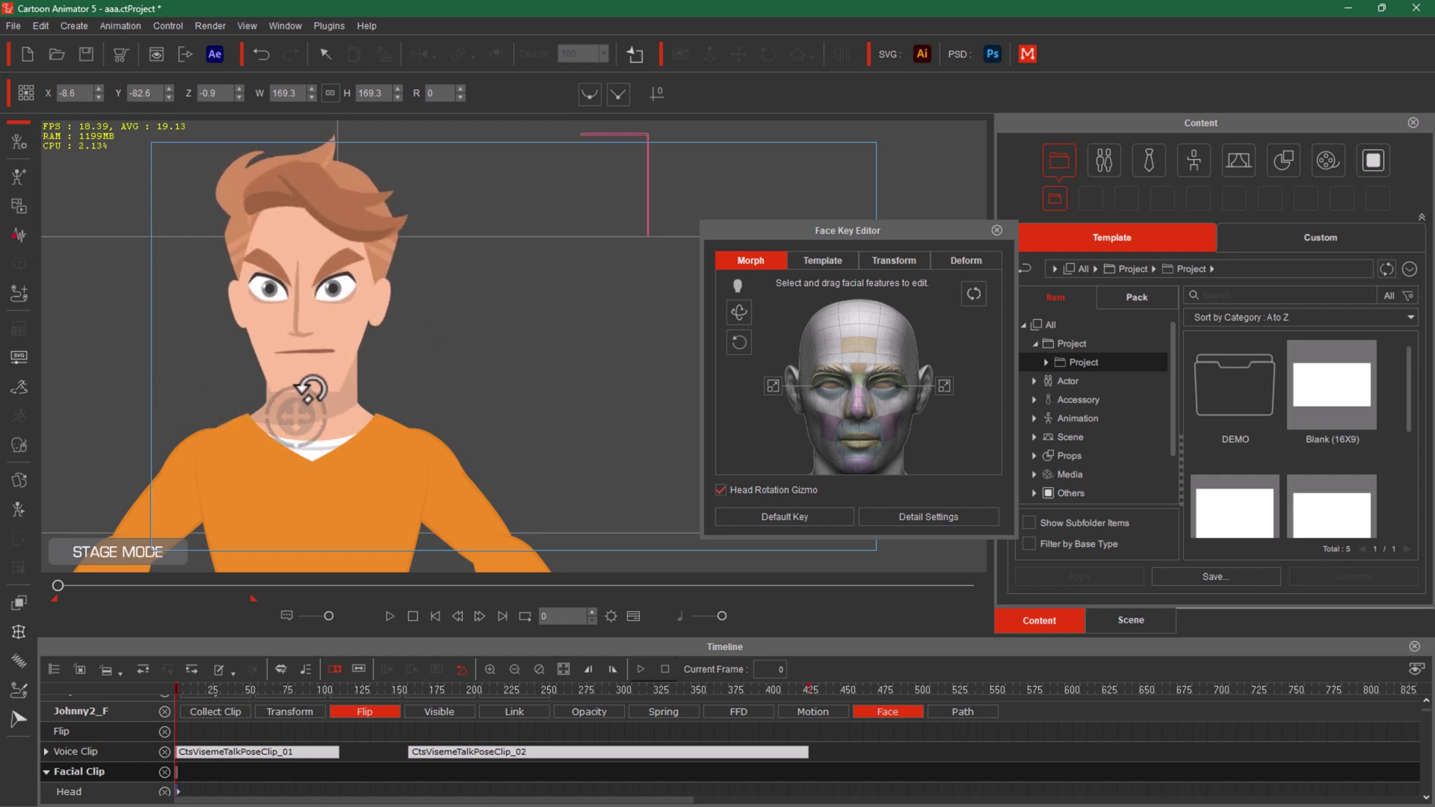
left_click_drag(310, 388, 302, 318)
left_click(743, 490)
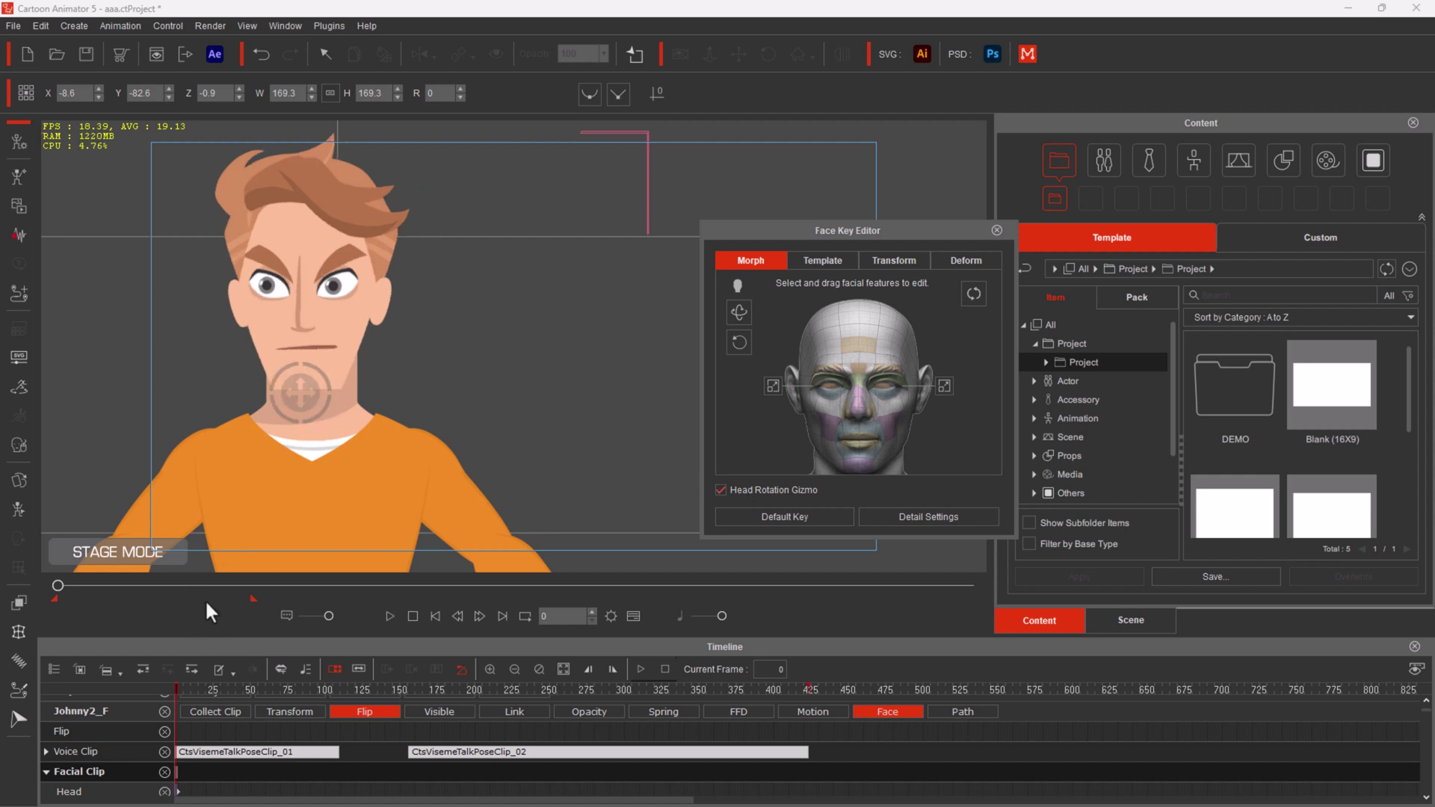
left_click(796, 526)
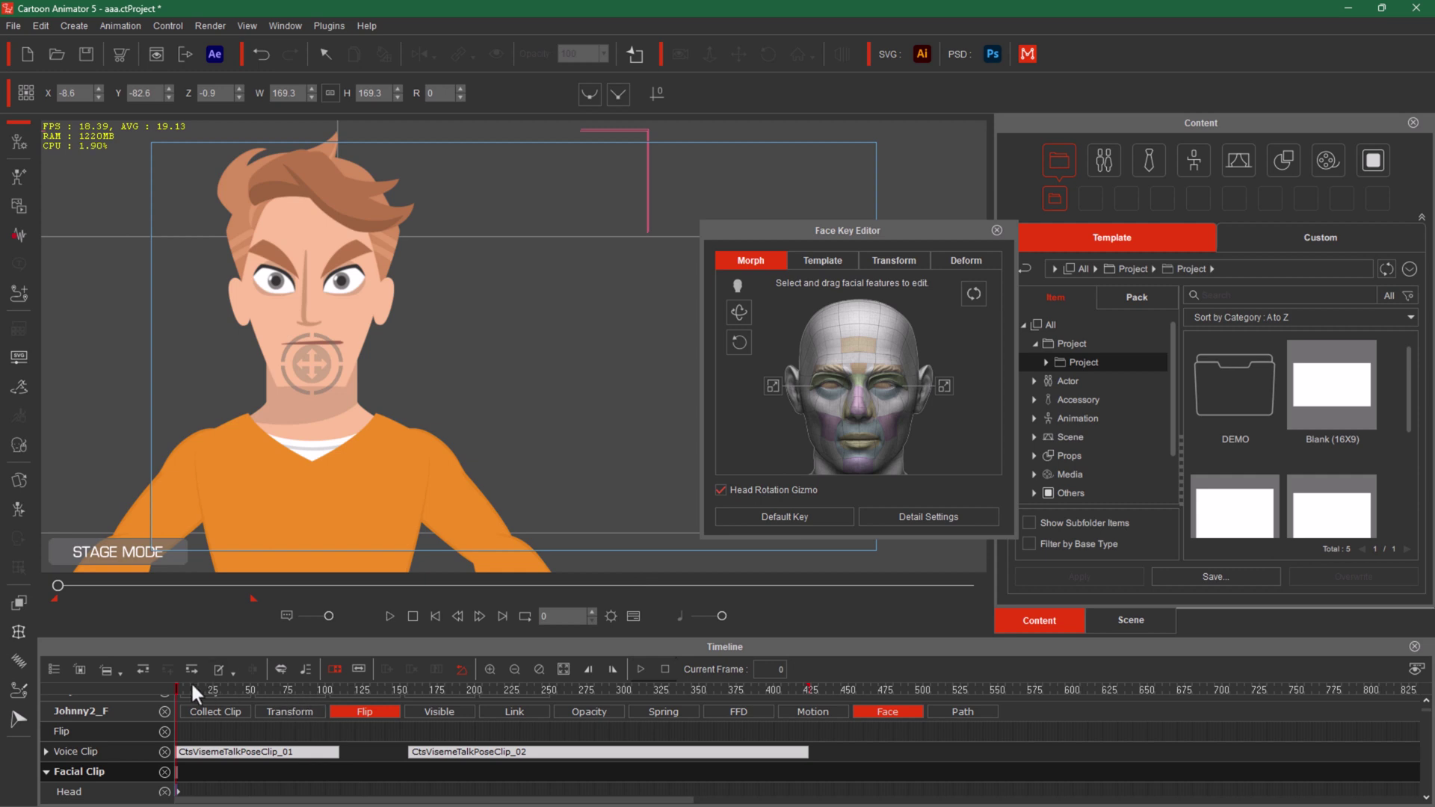
Key a tilted head pose at frame 91 and set a default key at frame 126
left_click_drag(175, 686, 311, 684)
left_click_drag(314, 363, 314, 297)
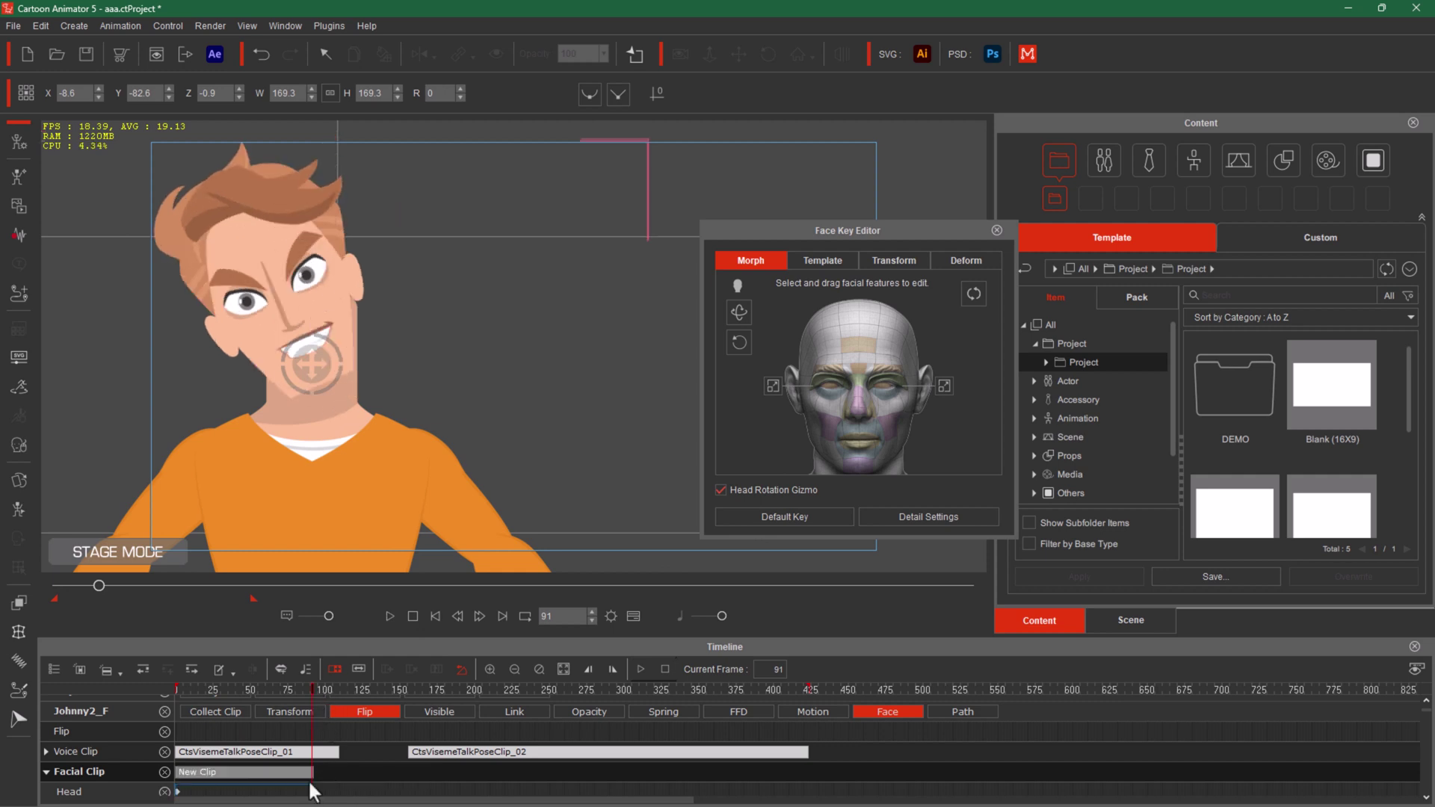
left_click_drag(312, 689, 362, 693)
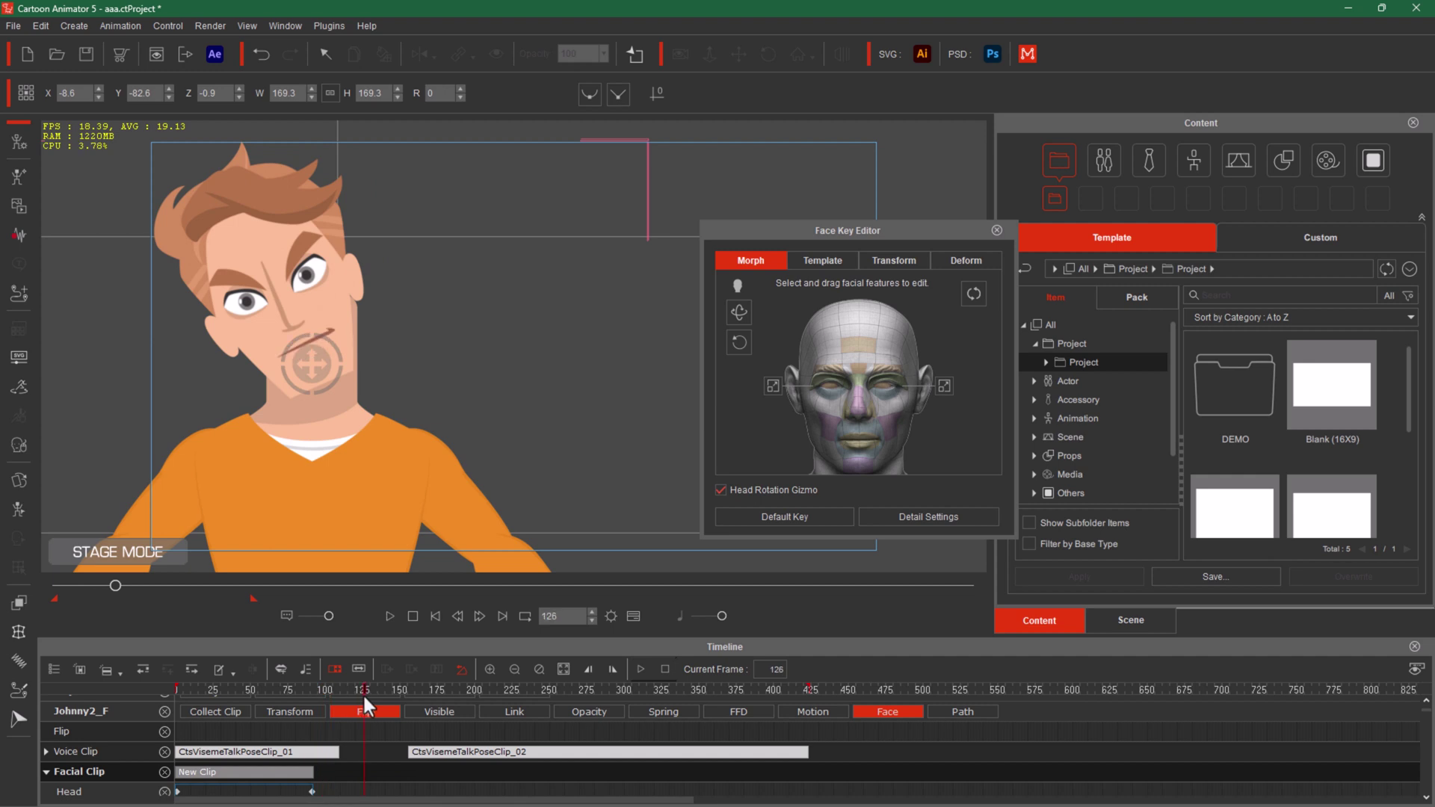
left_click(802, 517)
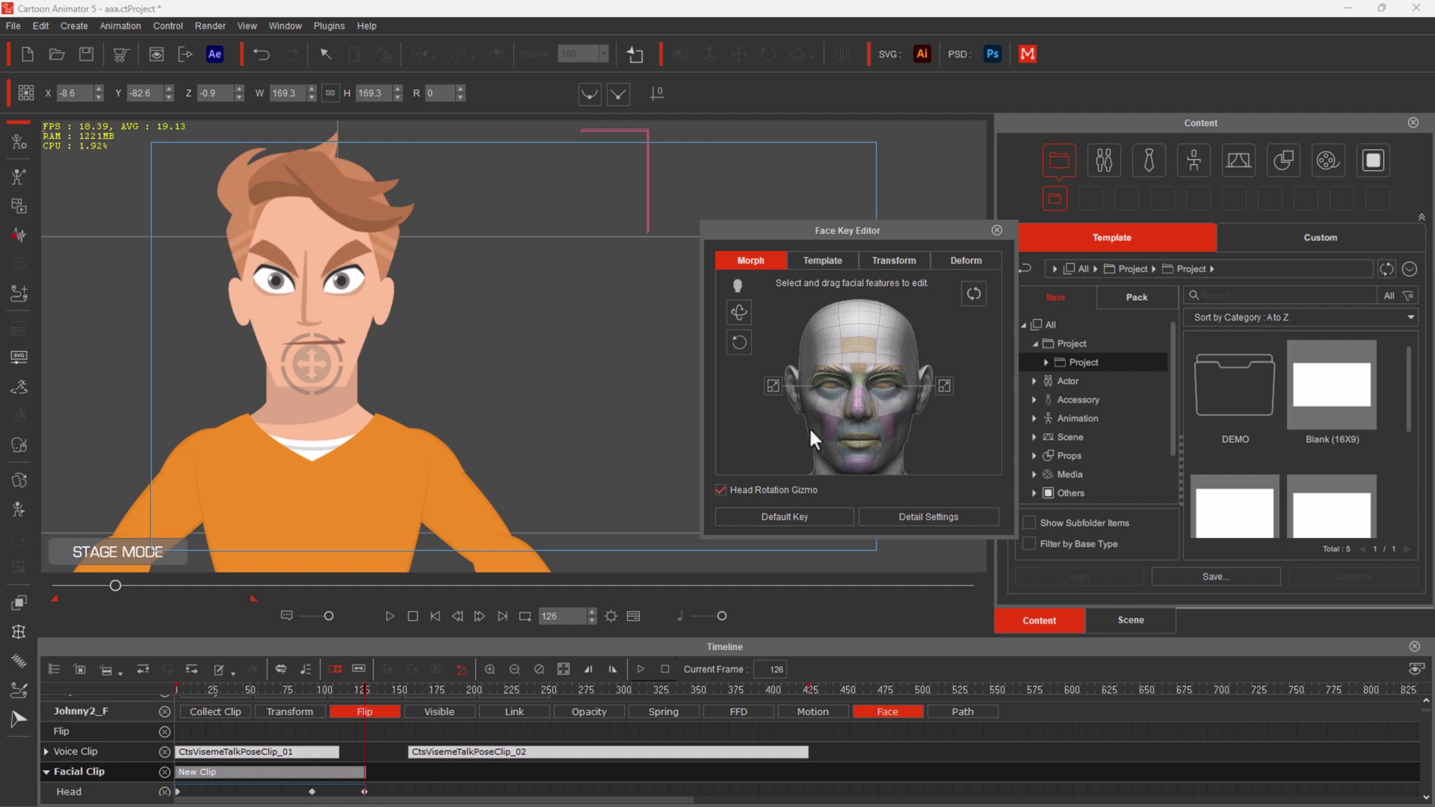
Delete the test head-motion clip from the Facial Clip track and stop playback
left_click(350, 773)
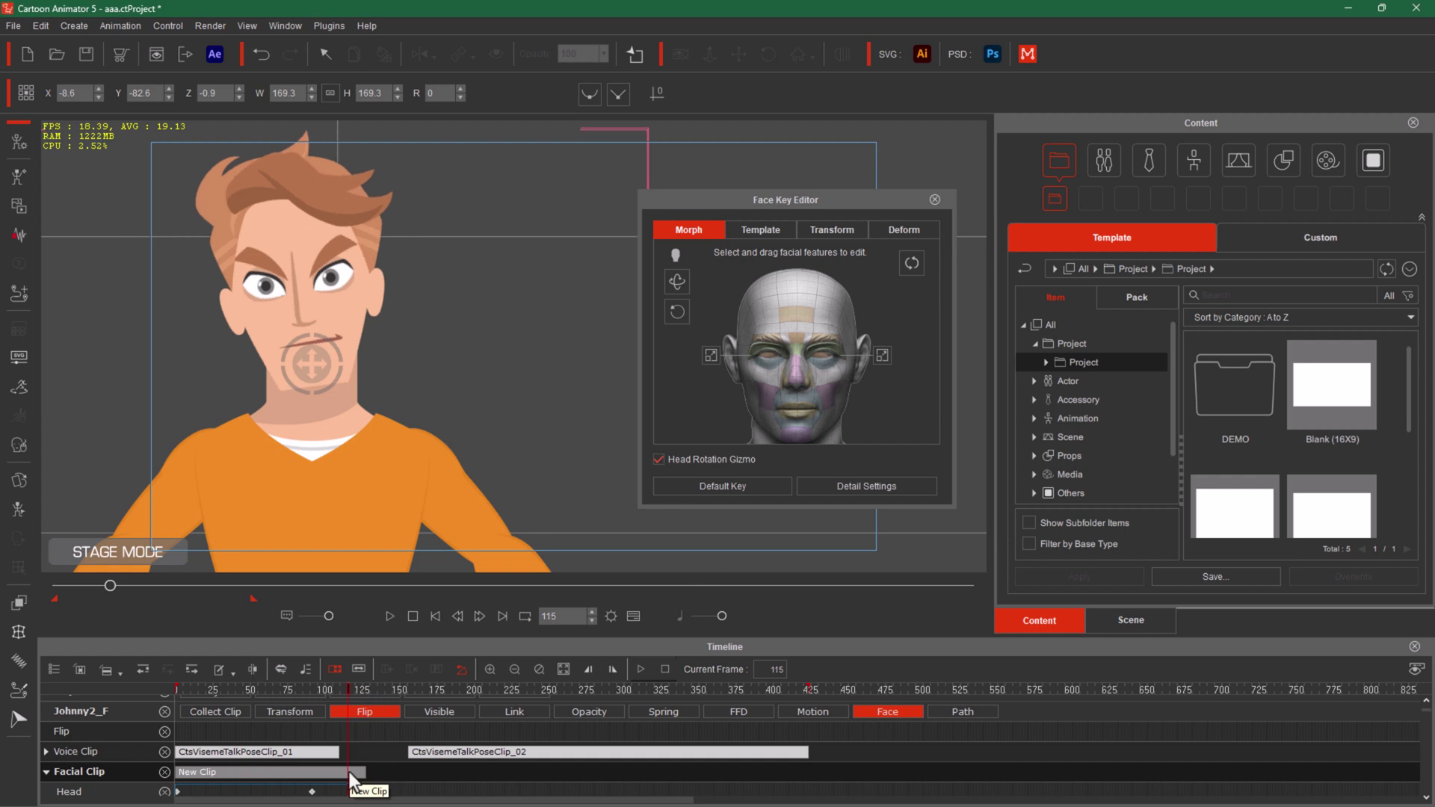
right_click(347, 769)
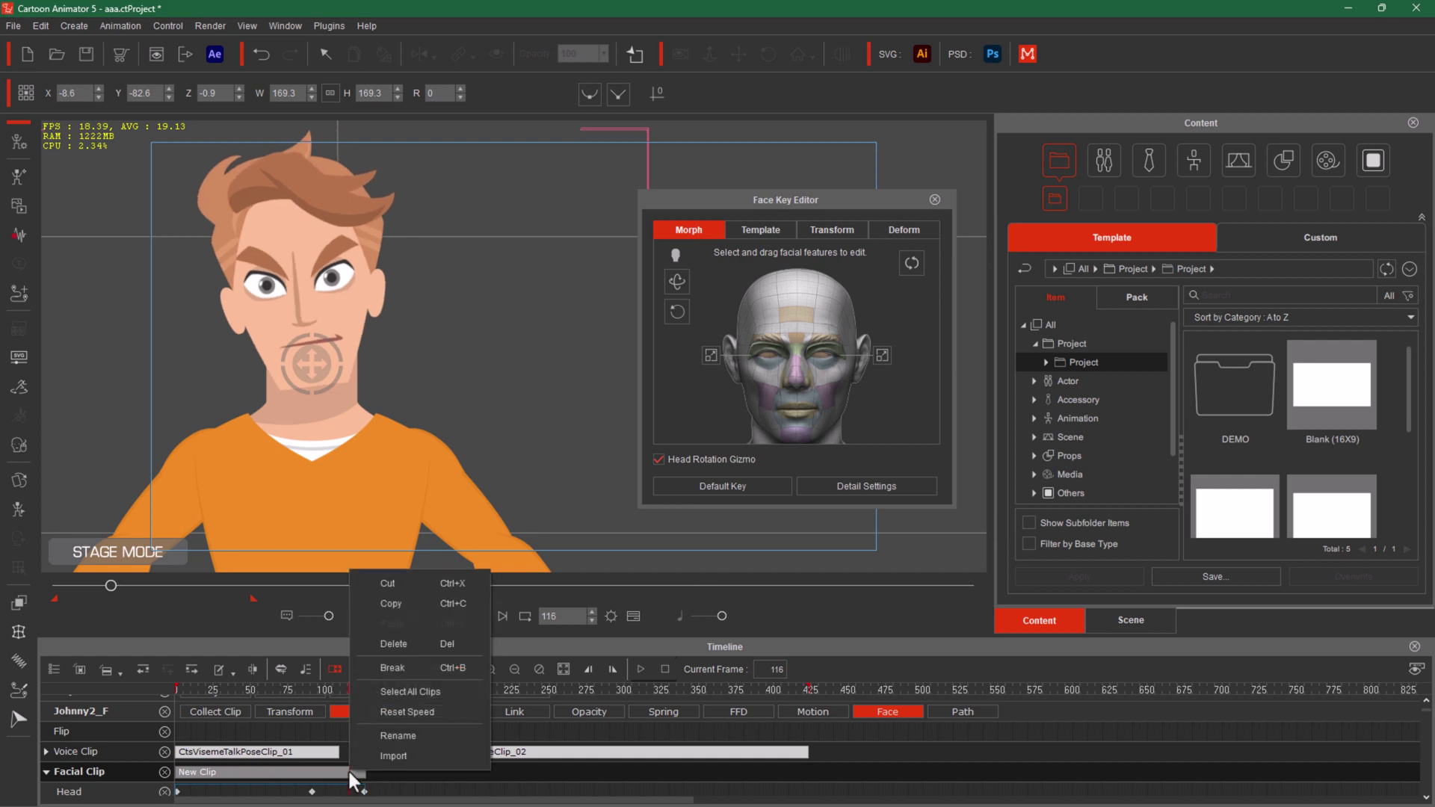
left_click(419, 645)
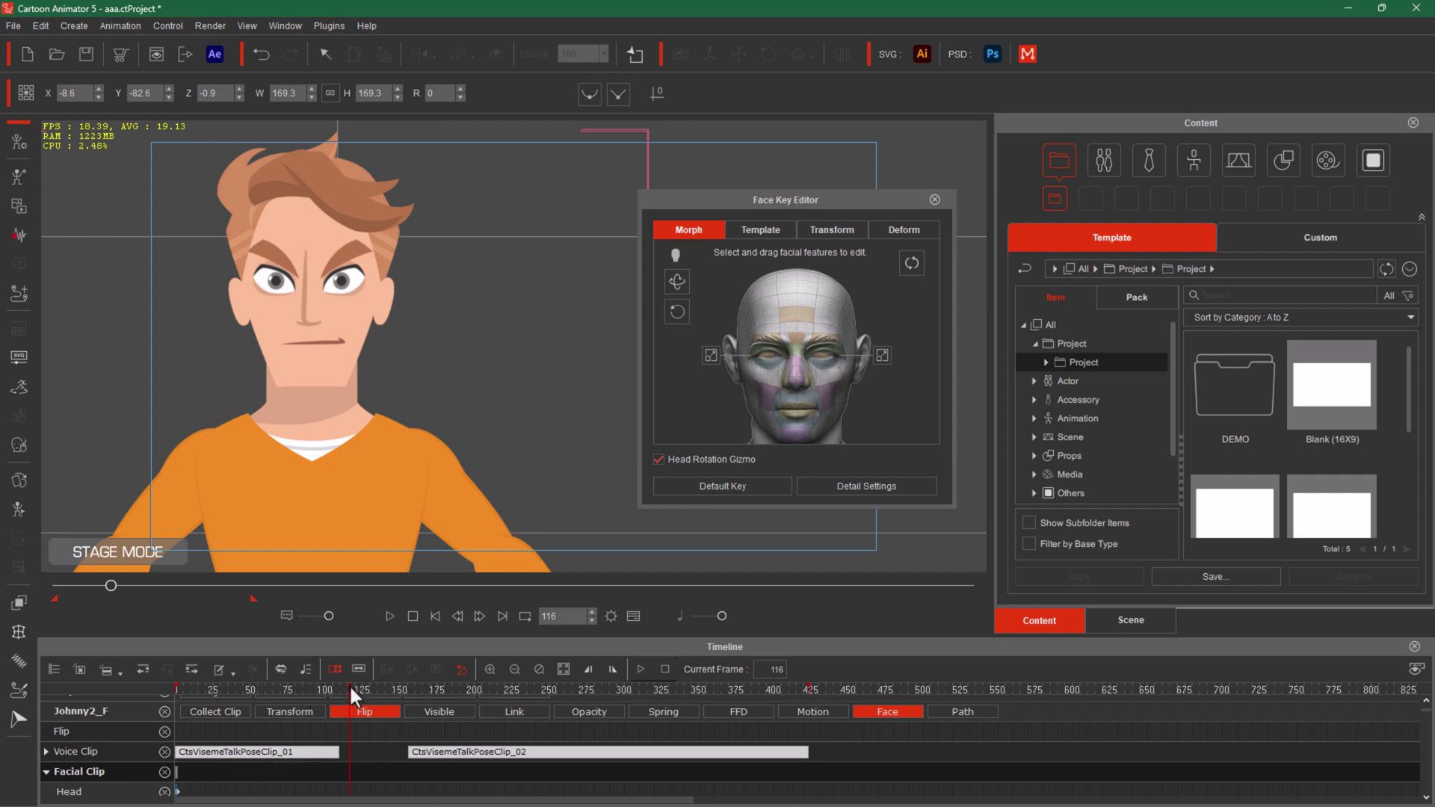
left_click(413, 616)
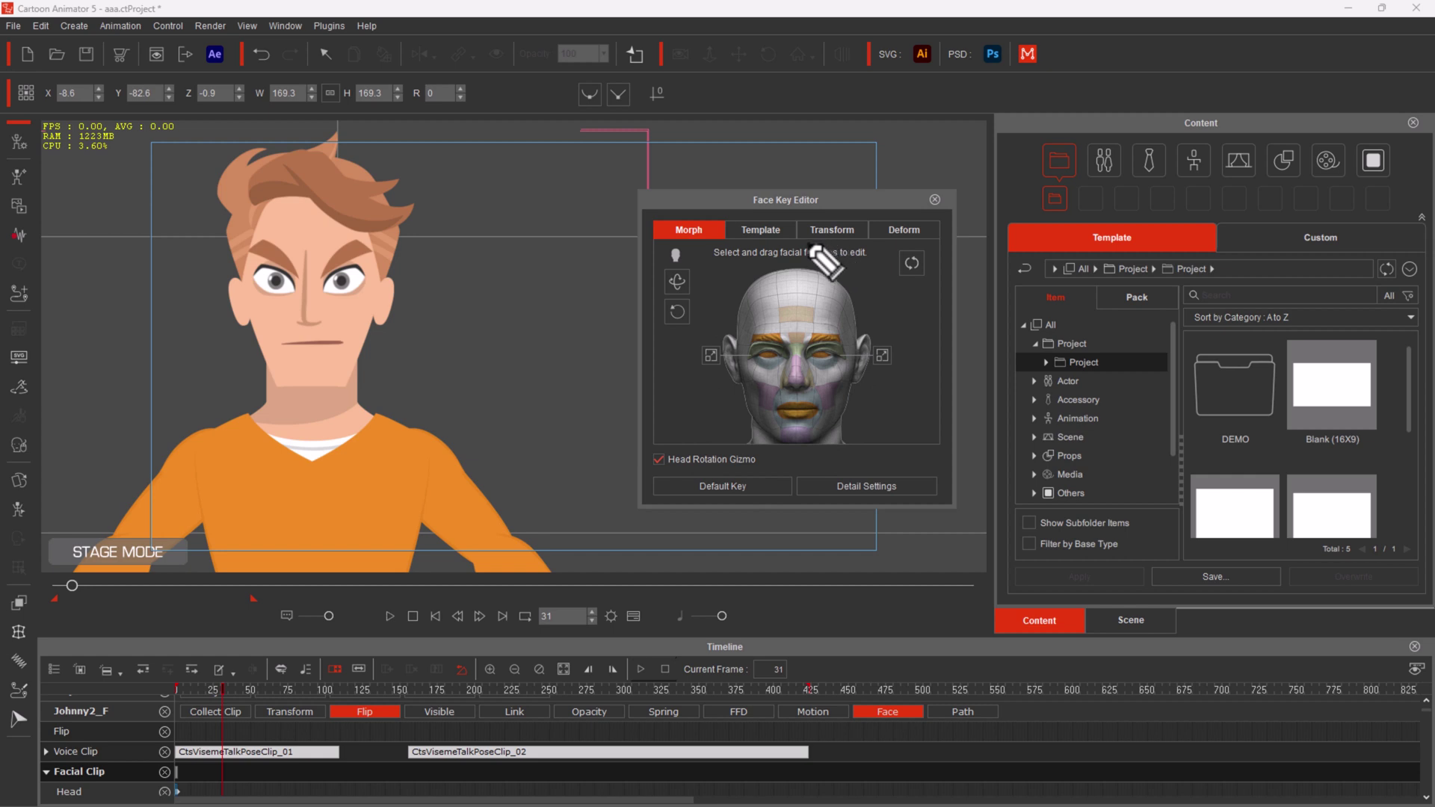
mouse_move(845, 248)
left_mouse_down()
mouse_move(804, 238)
mouse_move(716, 270)
mouse_move(675, 352)
mouse_move(717, 460)
mouse_move(810, 477)
mouse_move(917, 427)
mouse_move(930, 318)
mouse_move(832, 238)
mouse_move(743, 237)
left_mouse_up()
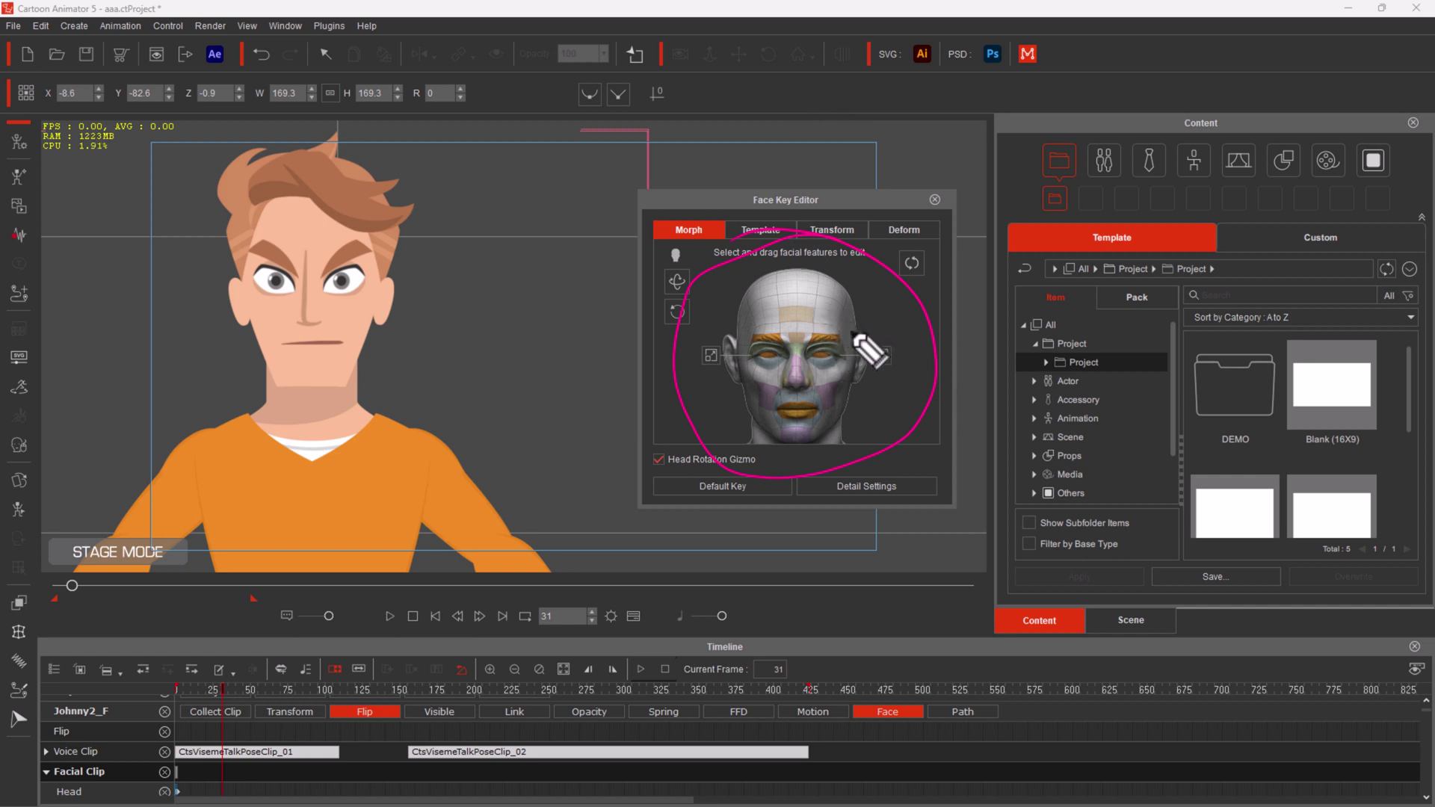
mouse_move(853, 333)
left_mouse_down()
mouse_move(817, 323)
mouse_move(842, 313)
mouse_move(771, 345)
mouse_move(764, 366)
mouse_move(832, 354)
mouse_move(811, 347)
mouse_move(775, 426)
mouse_move(807, 399)
mouse_move(797, 432)
left_mouse_up()
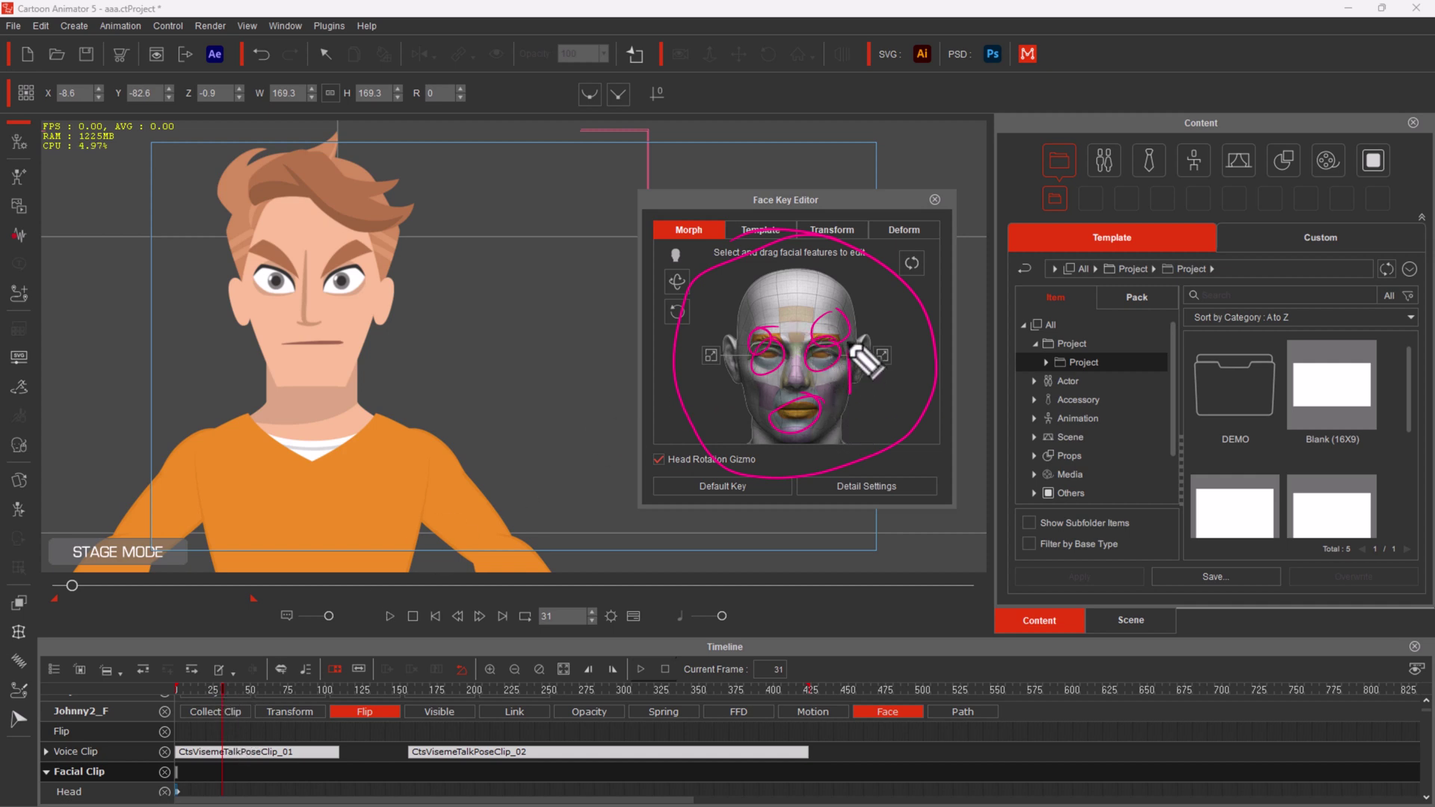
mouse_move(842, 359)
left_mouse_down()
mouse_move(838, 305)
mouse_move(857, 346)
mouse_move(920, 302)
mouse_move(735, 386)
mouse_move(814, 359)
left_mouse_up()
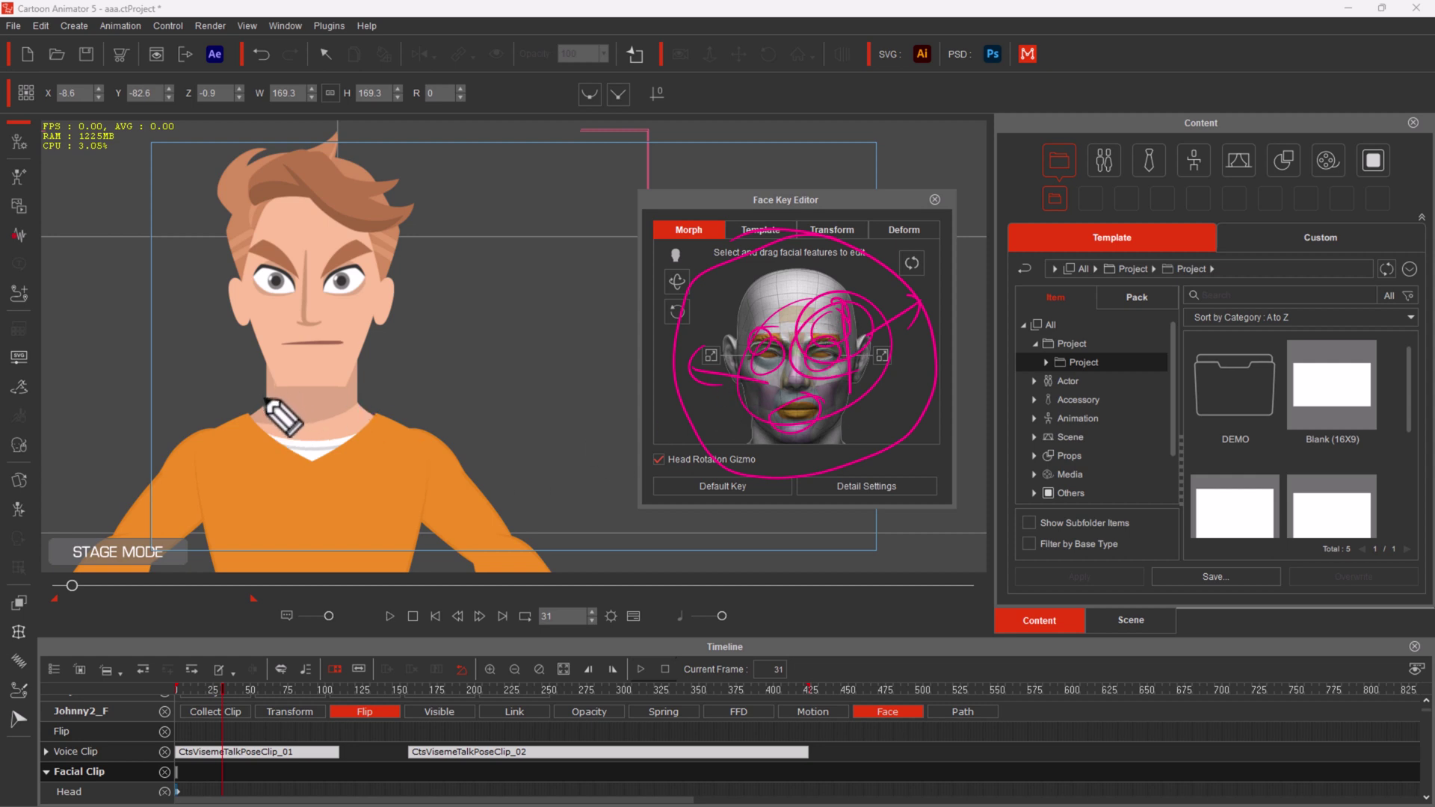
key("ctrl+alt+shift+c")
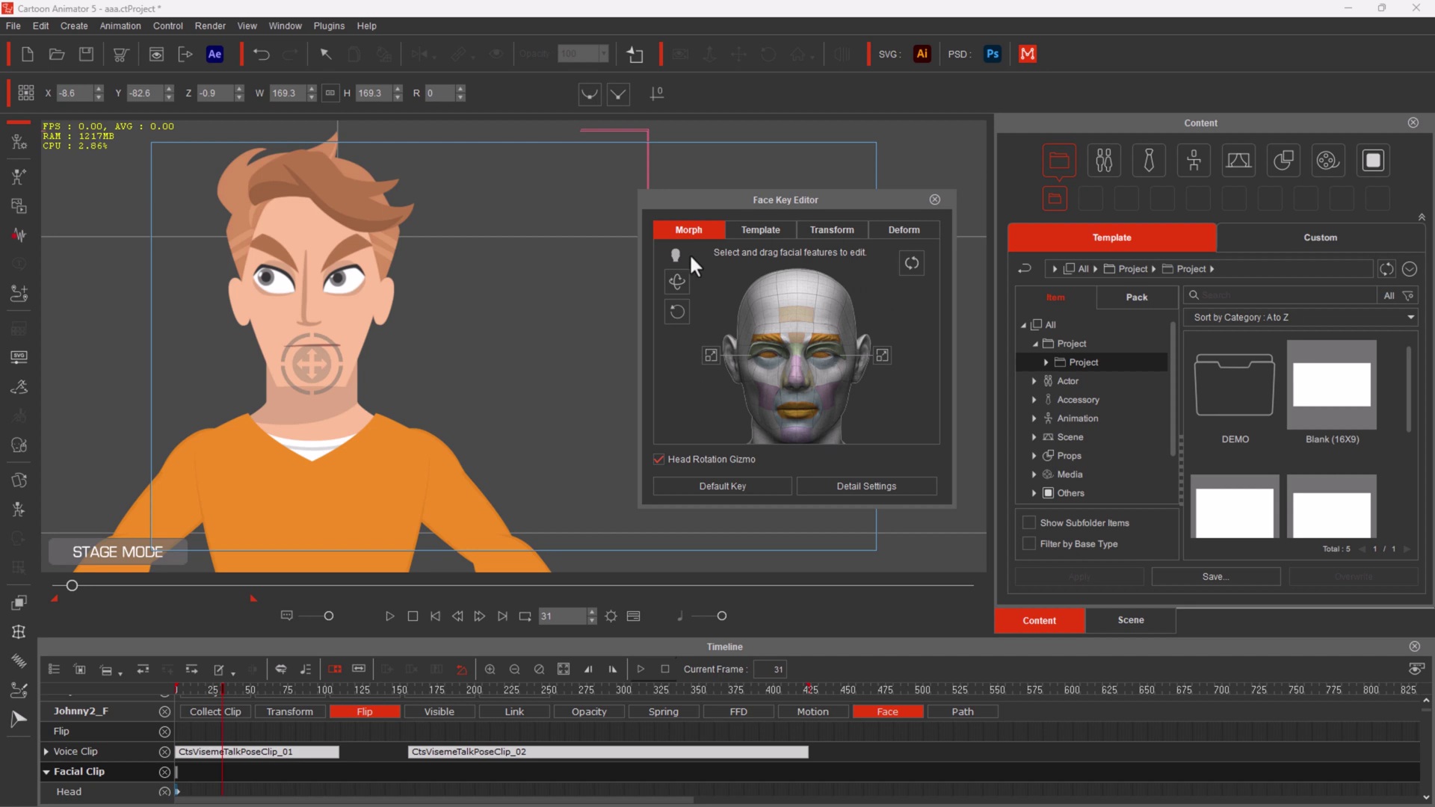
Key a sideways glance at frame 31 and a different eye, eyebrow and mouth expression at frame 77, and scrub back to the start
left_click(285, 671)
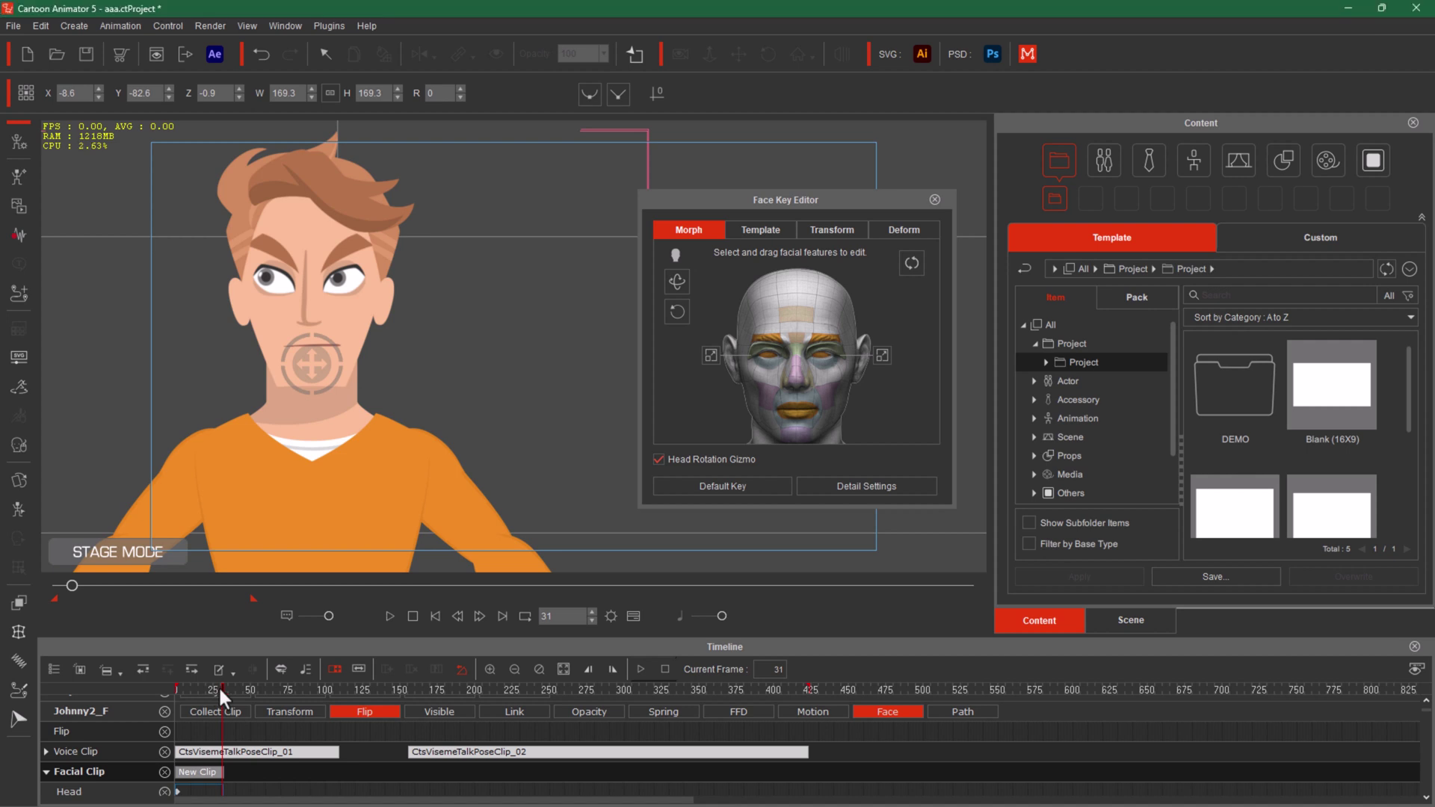
left_click_drag(218, 685, 289, 692)
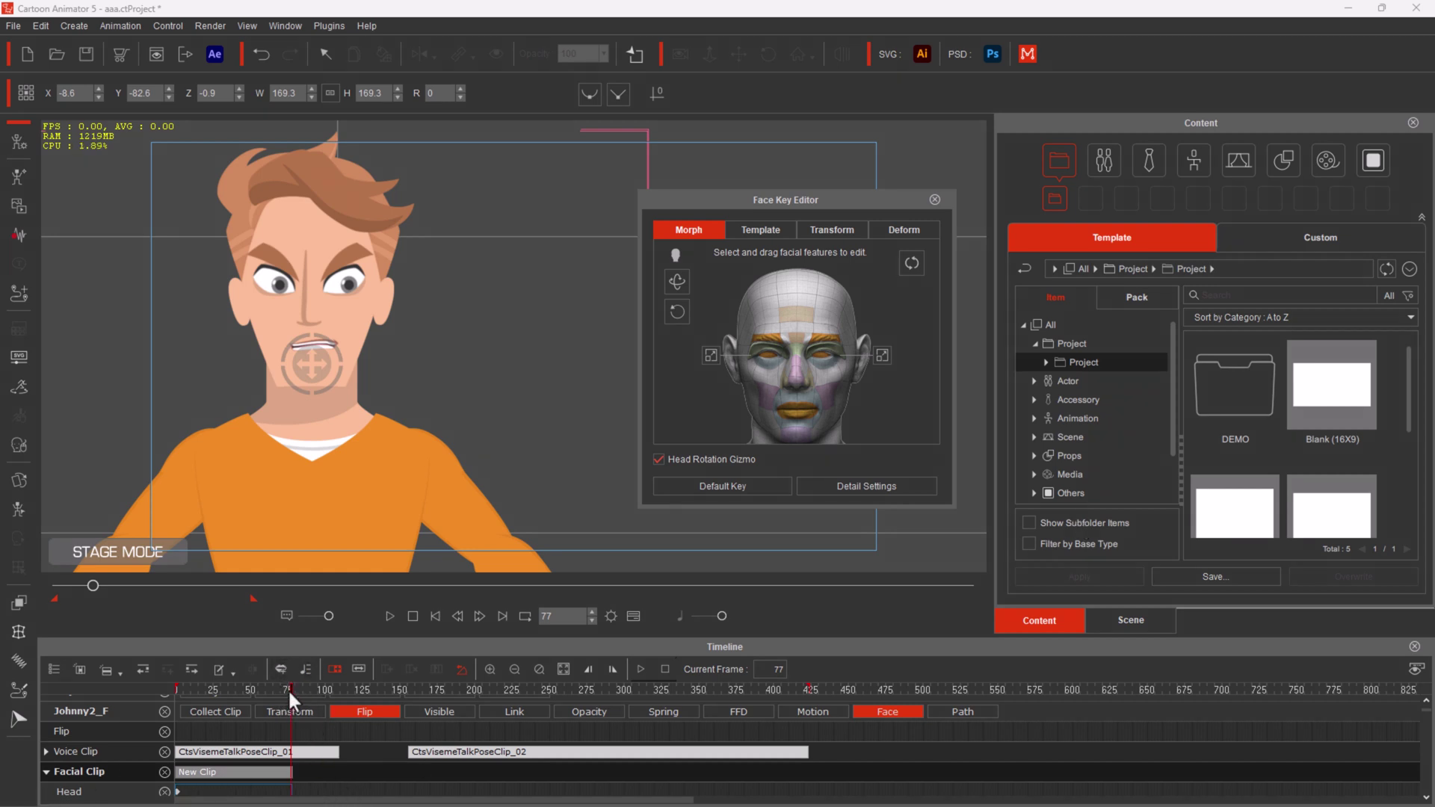
left_click_drag(288, 689, 143, 689)
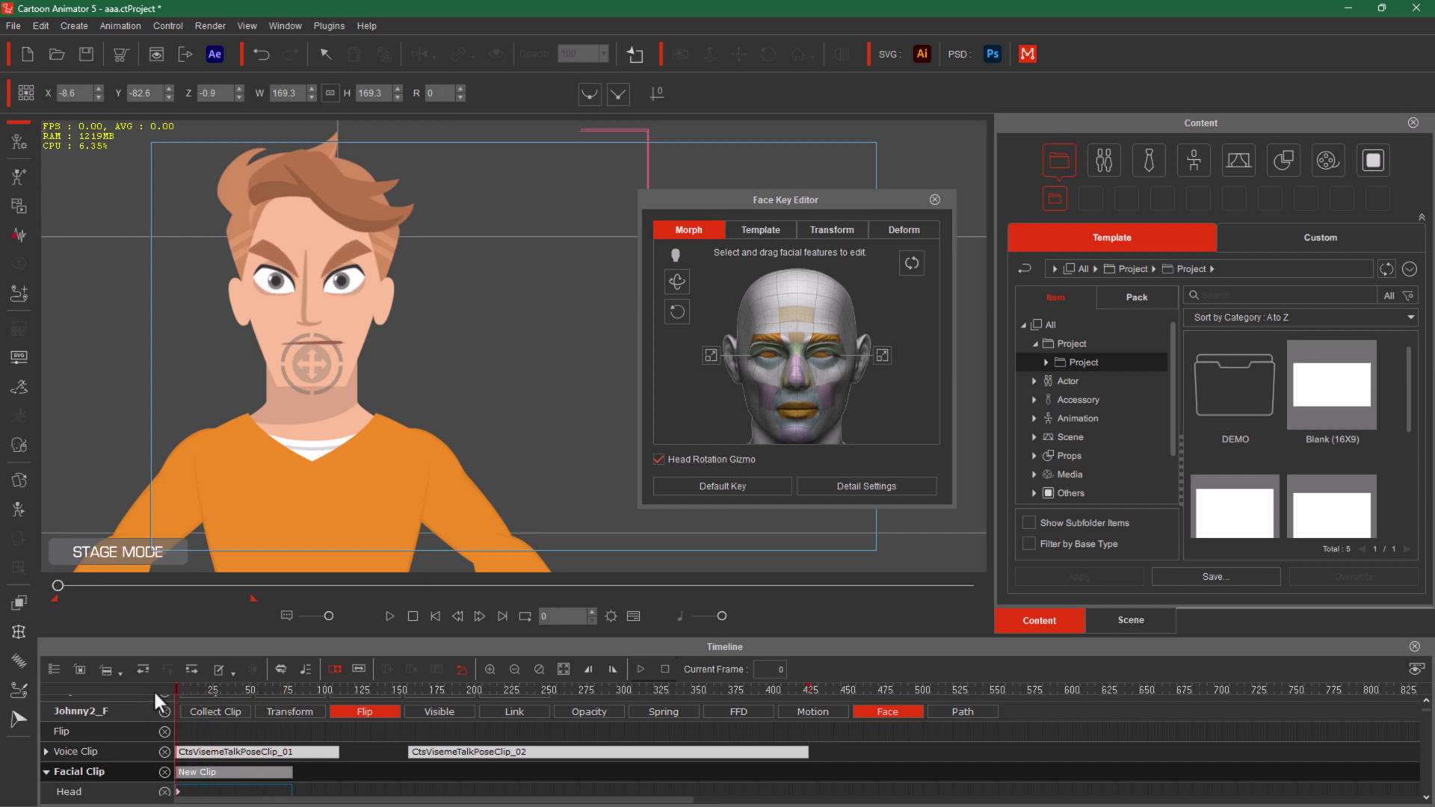
Add both cheeks to the selected features, key an expression at frame 92, and key another at frame 101
left_click_drag(174, 689, 312, 706)
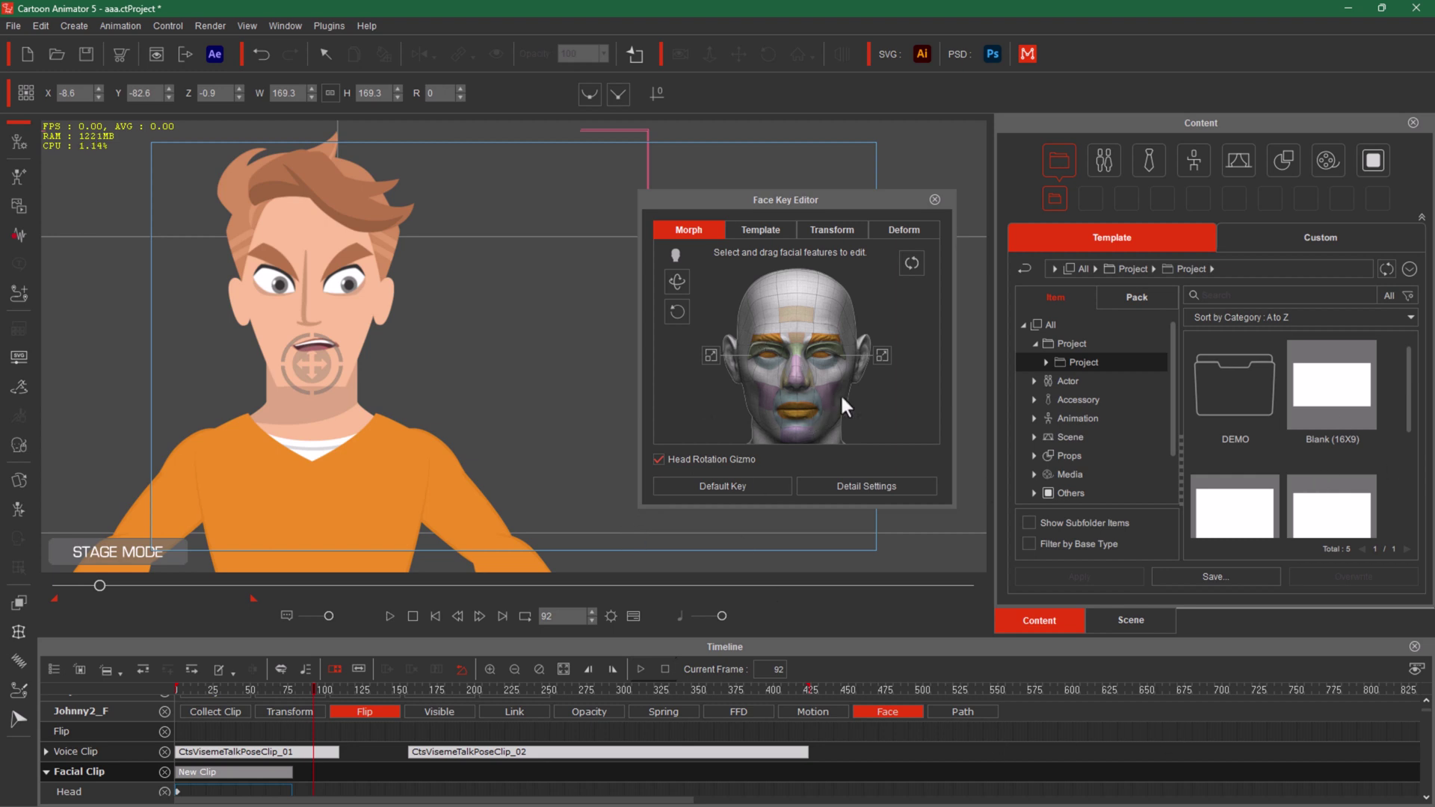
left_click_drag(832, 394, 756, 396)
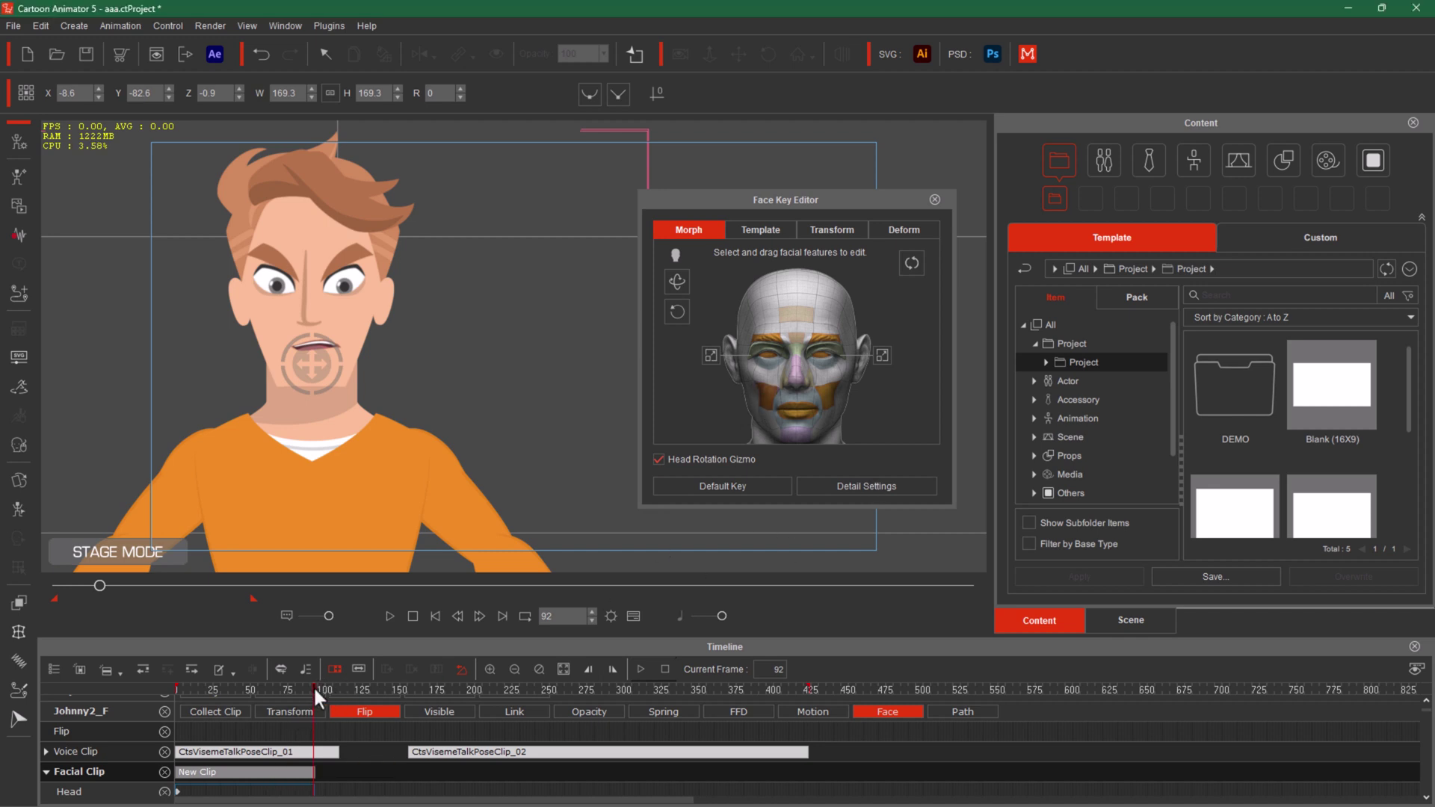
left_click_drag(314, 687, 326, 688)
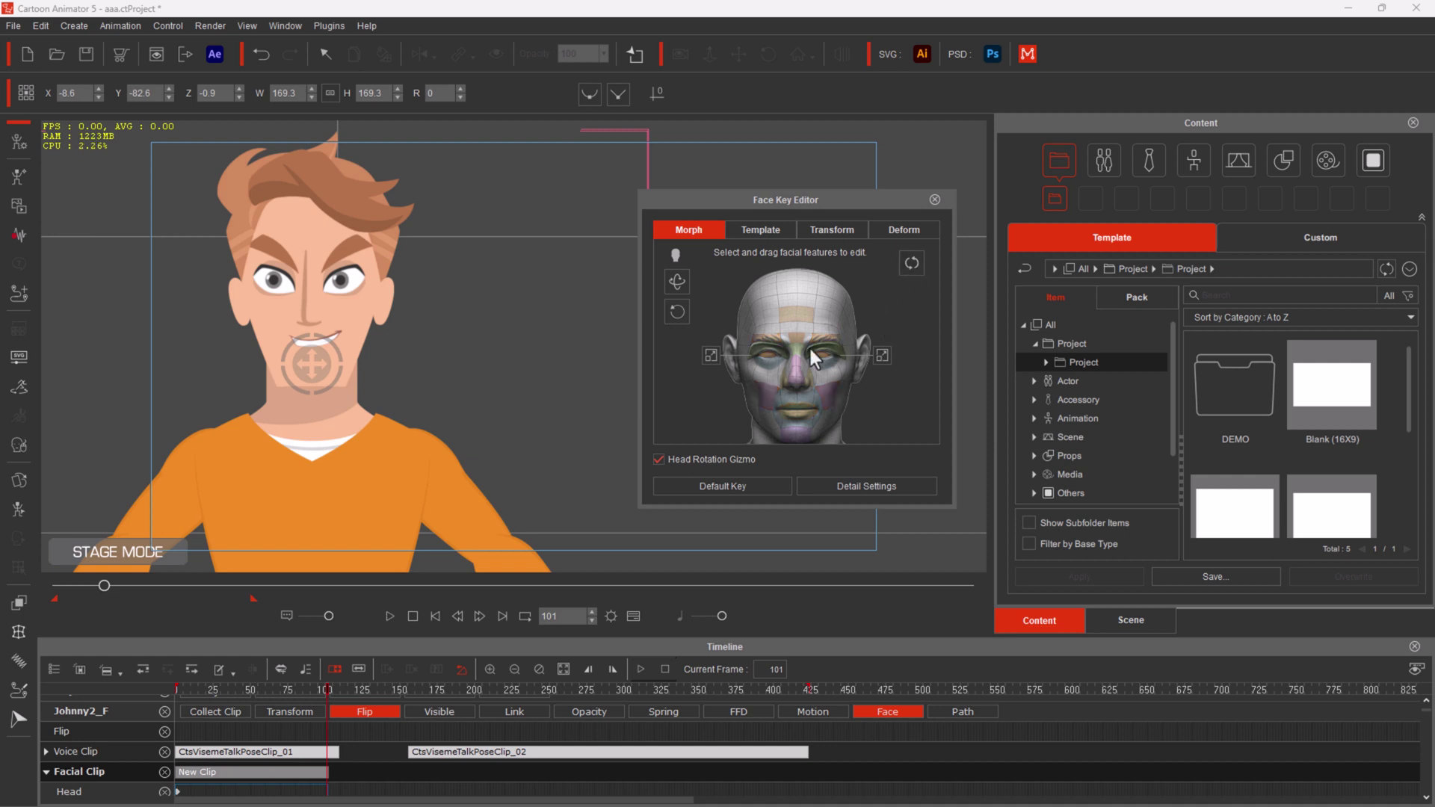
Switch to head tilting only and key tilted head poses at frames 109 and 192
left_click(340, 686)
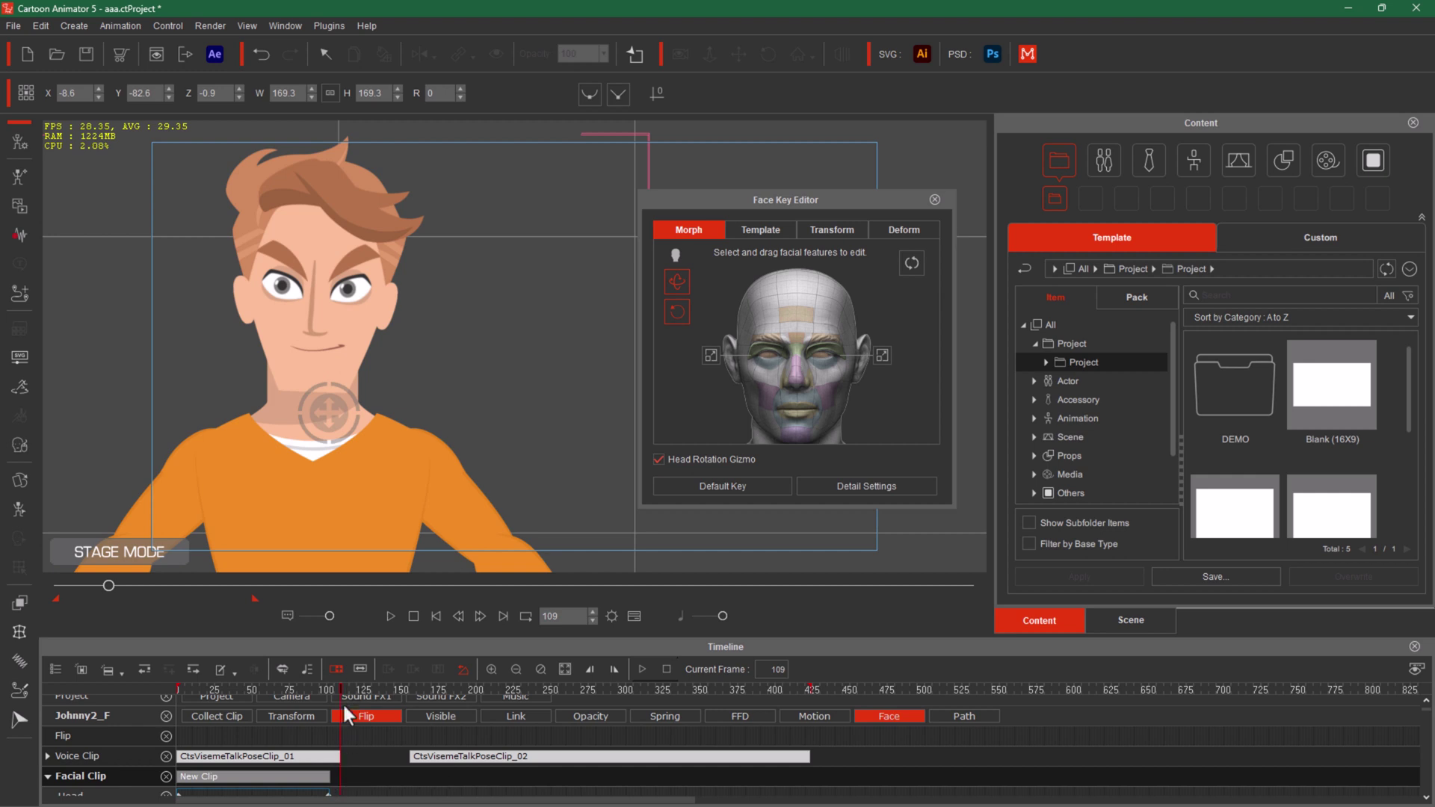
left_click(677, 321)
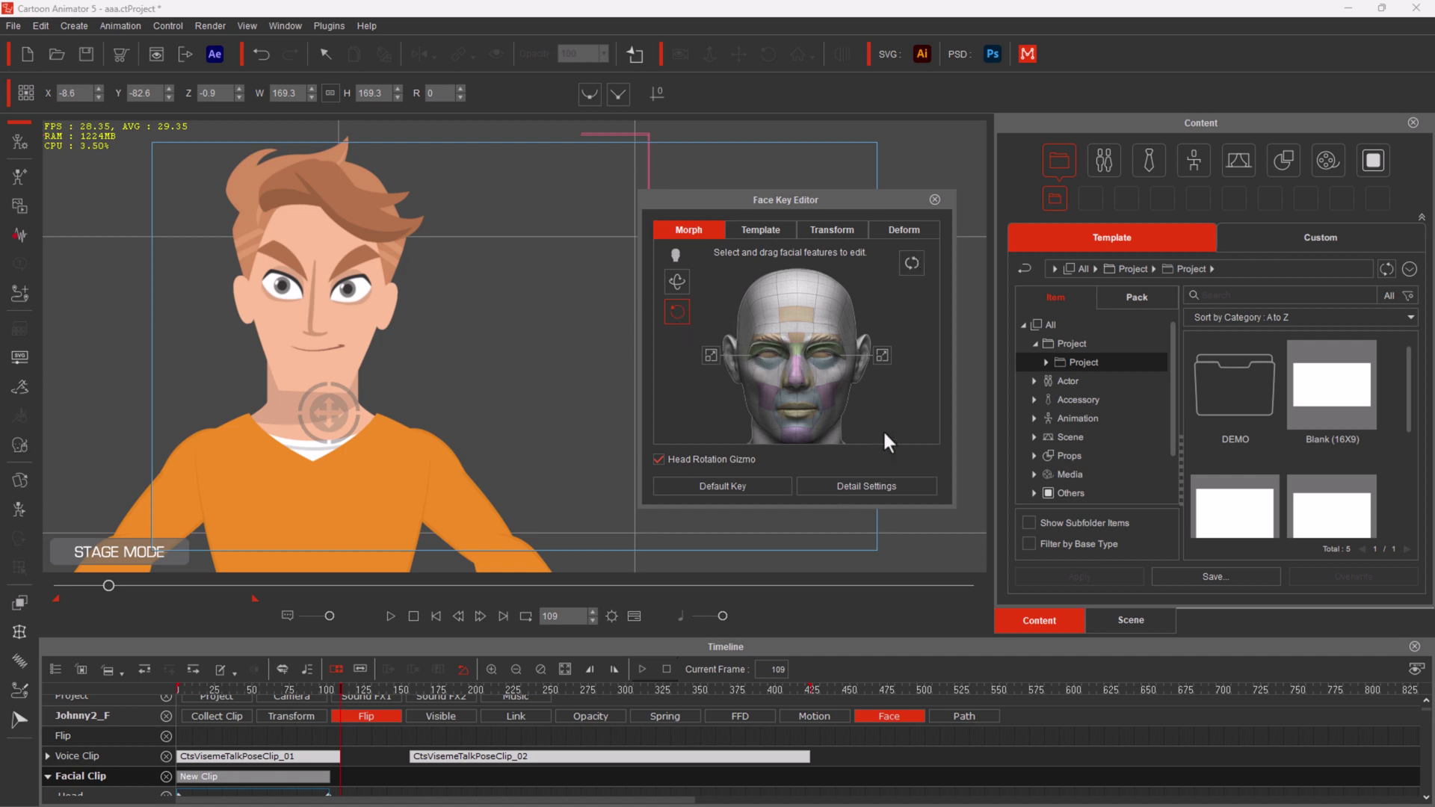
left_click_drag(699, 401, 702, 299)
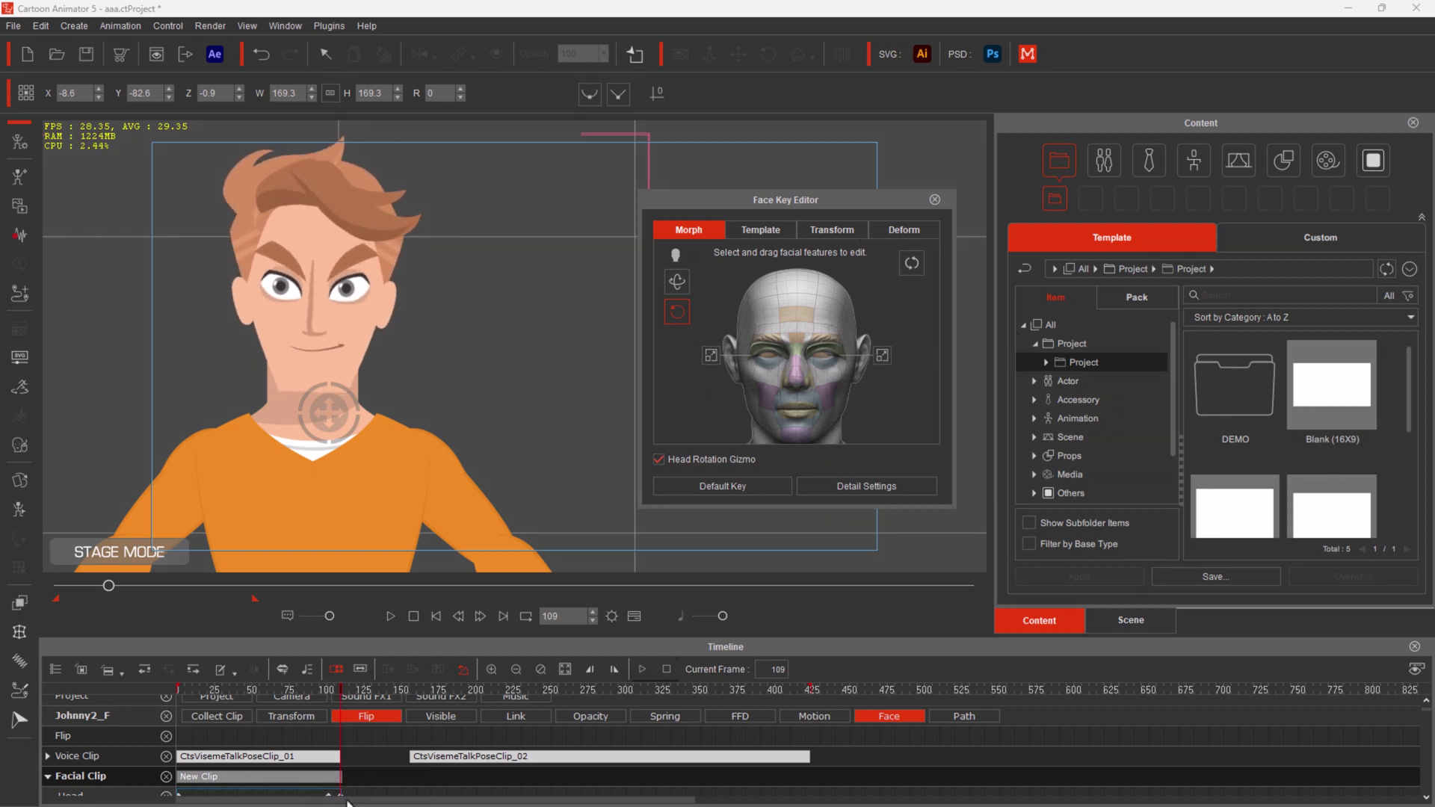
scroll(352, 786, "down", 1)
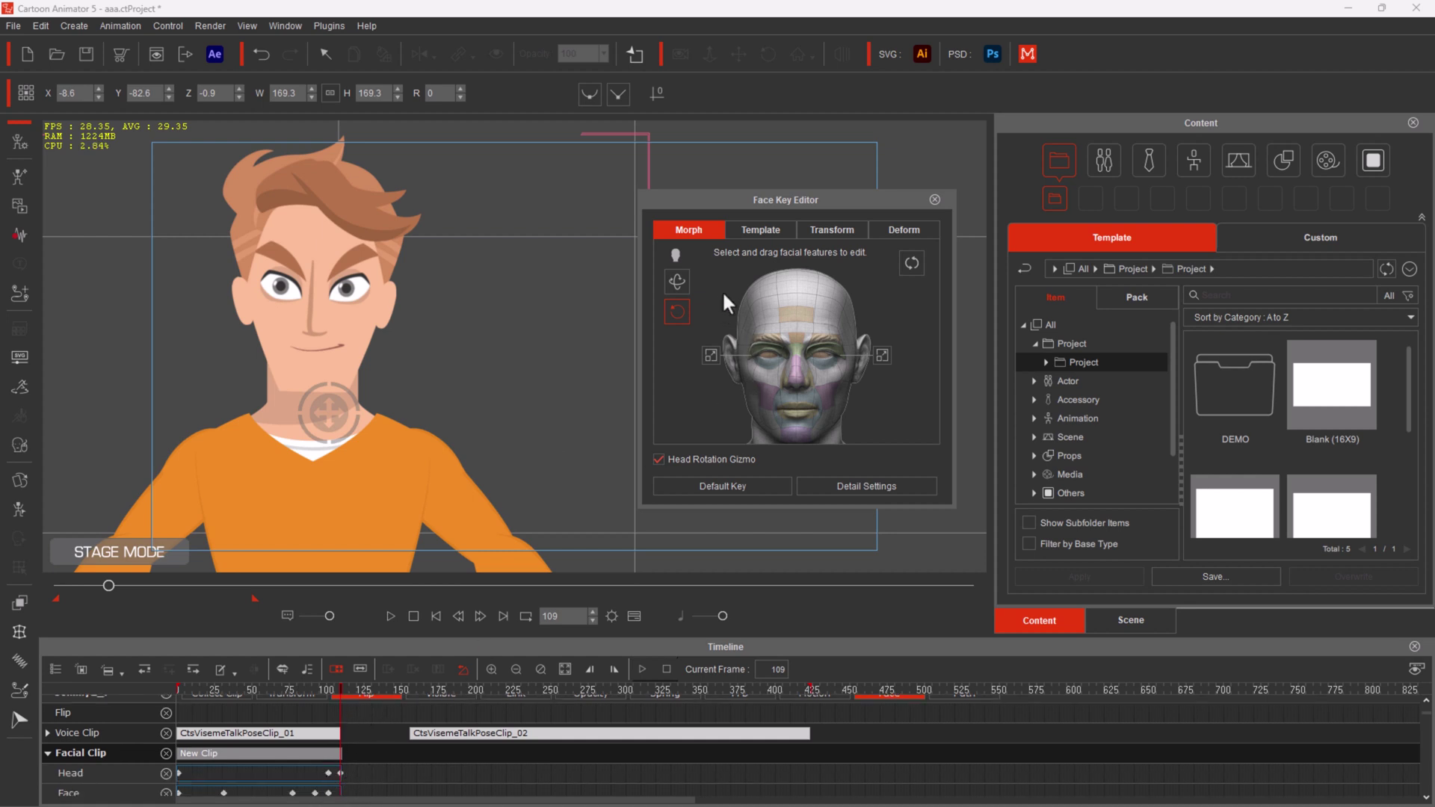
left_click(462, 688)
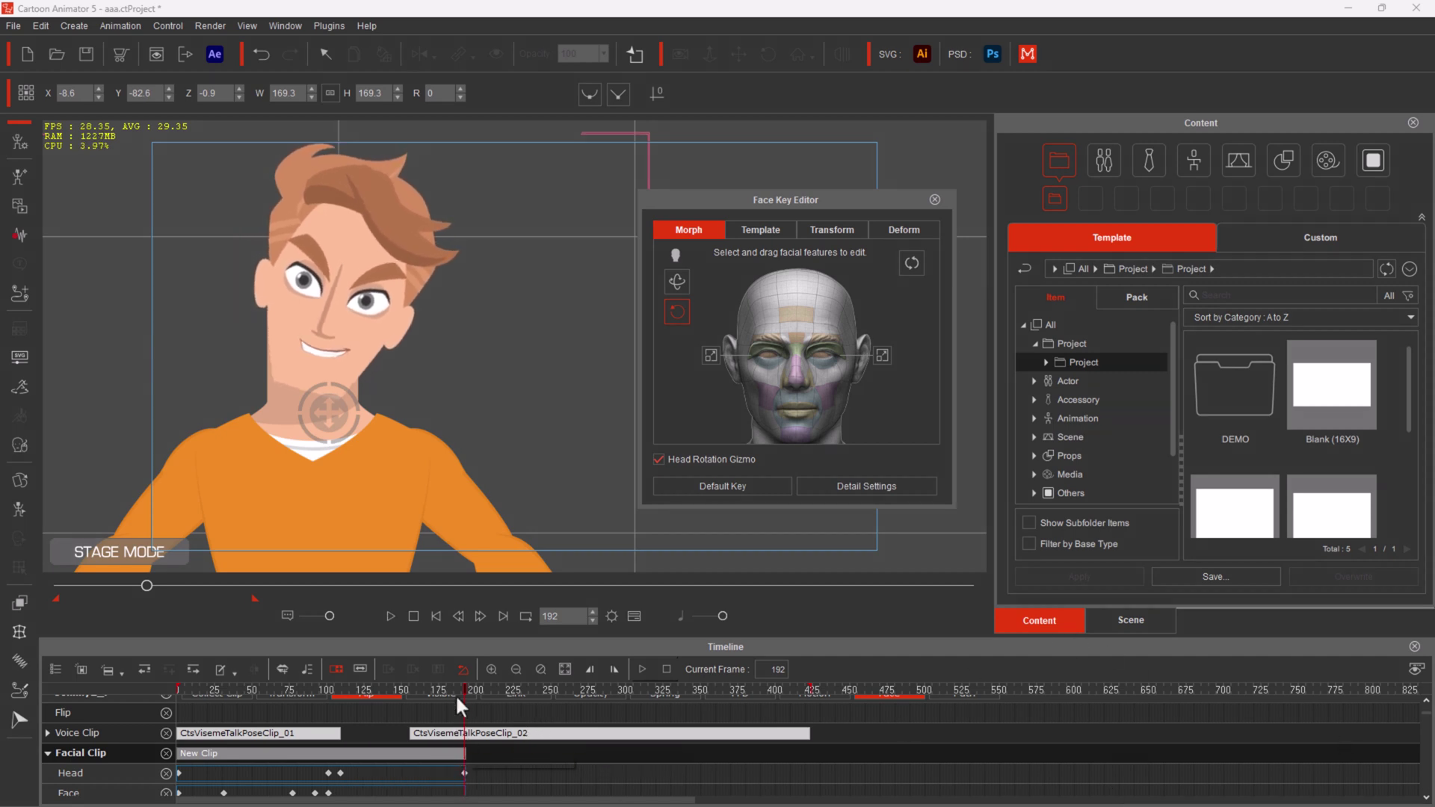
Enable head turning together with tilting and key a head pose turned to the side at frame 225
left_click_drag(464, 688, 513, 732)
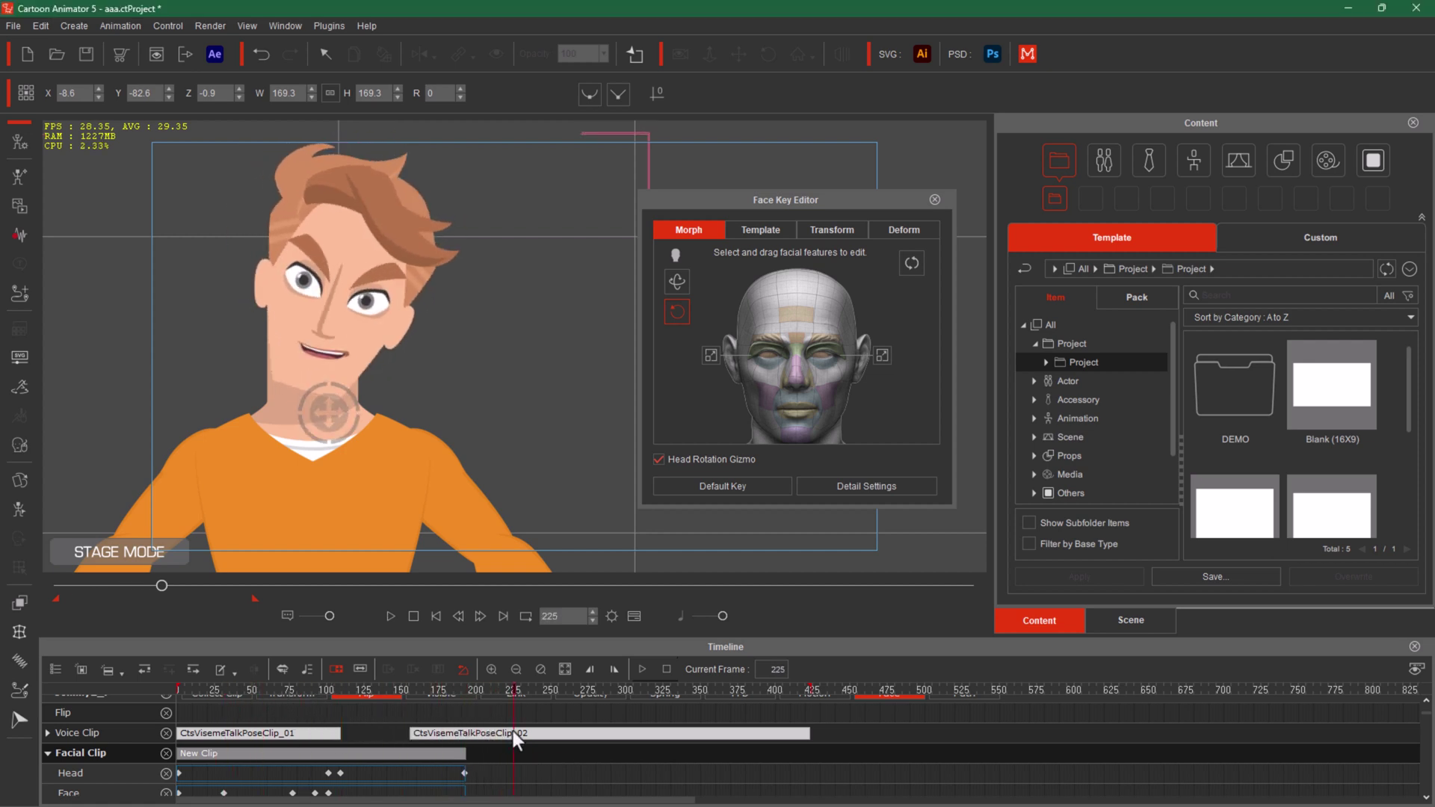
left_click(672, 281)
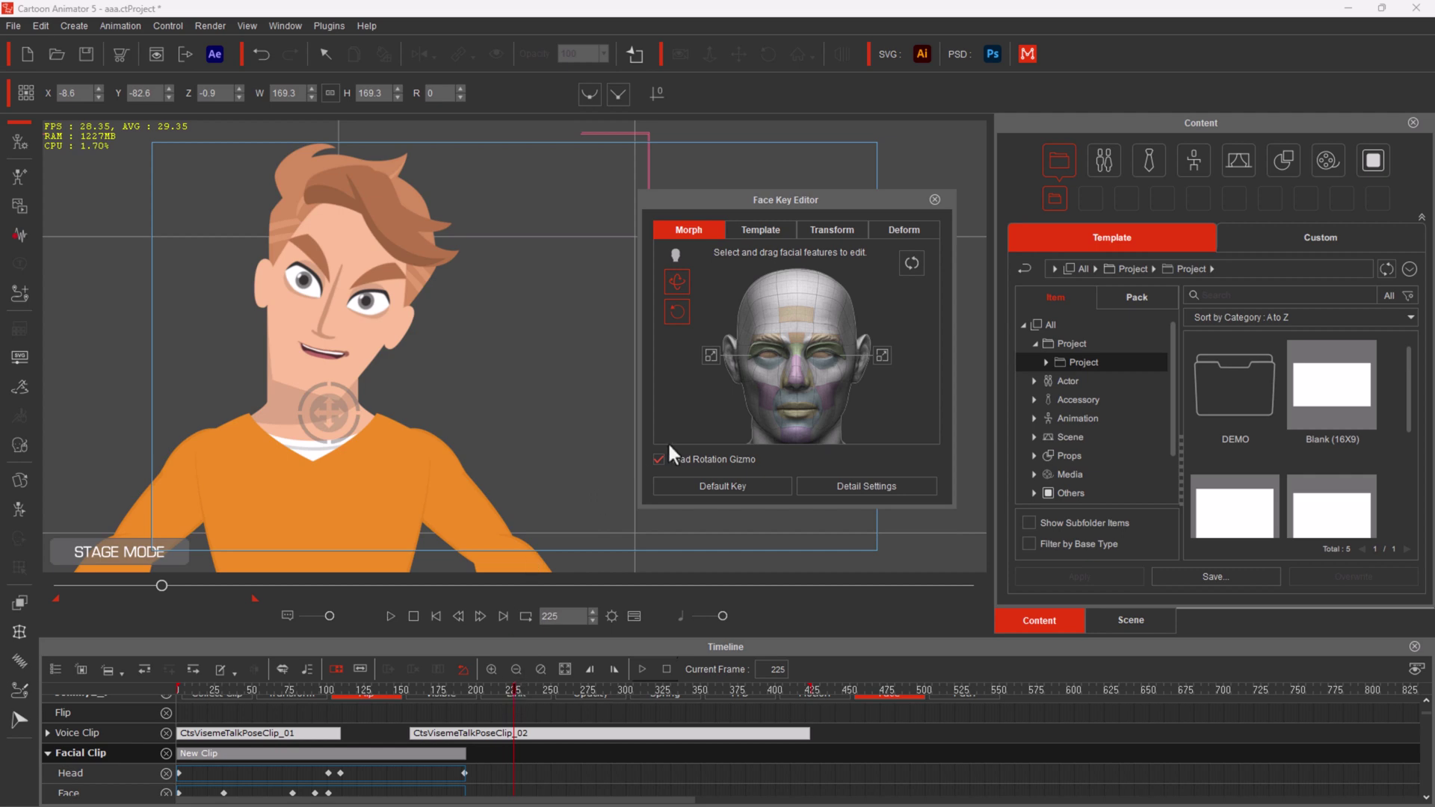
left_click_drag(899, 411, 283, 311)
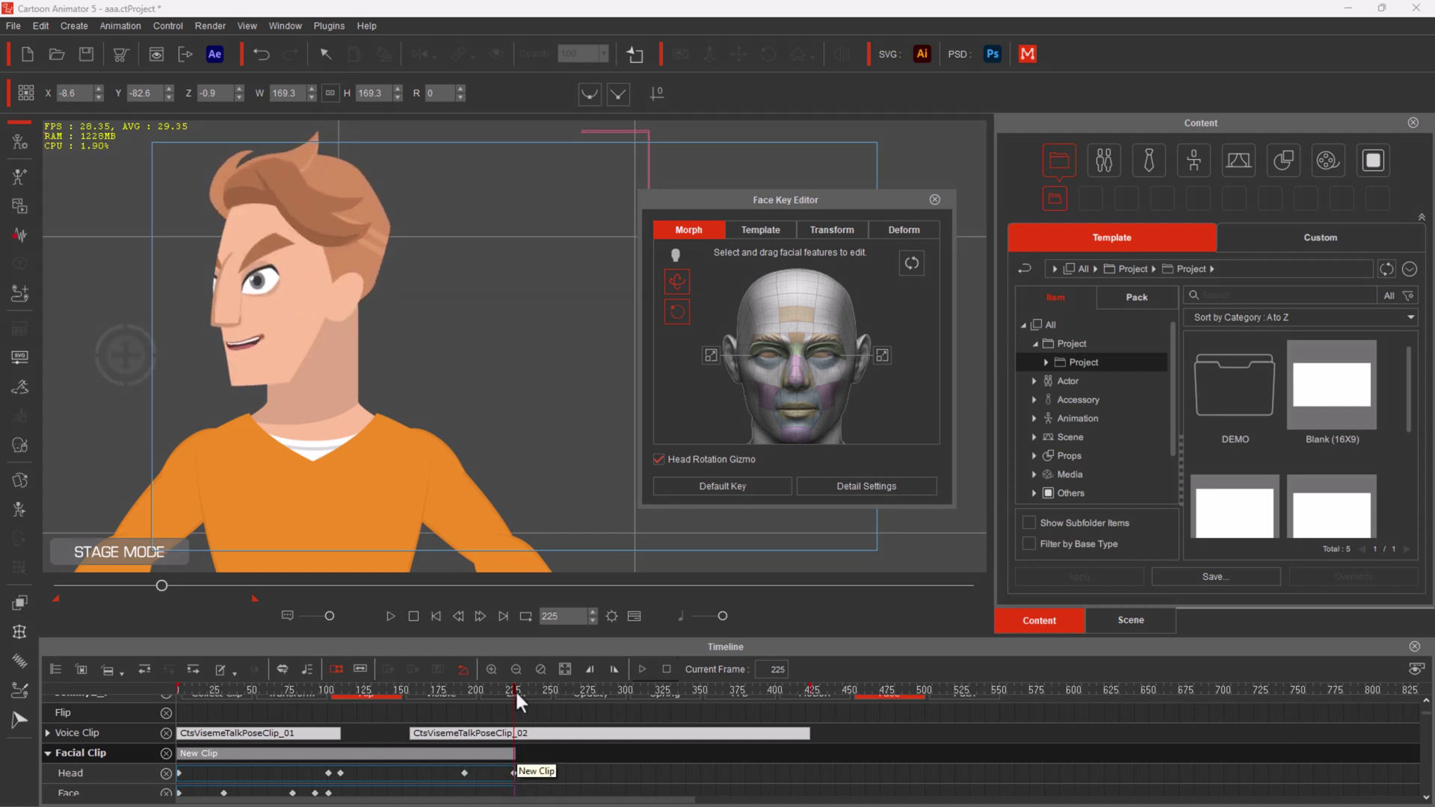
Key tilted head poses at frames 290 and 328
left_click_drag(519, 686, 609, 687)
left_click(610, 690)
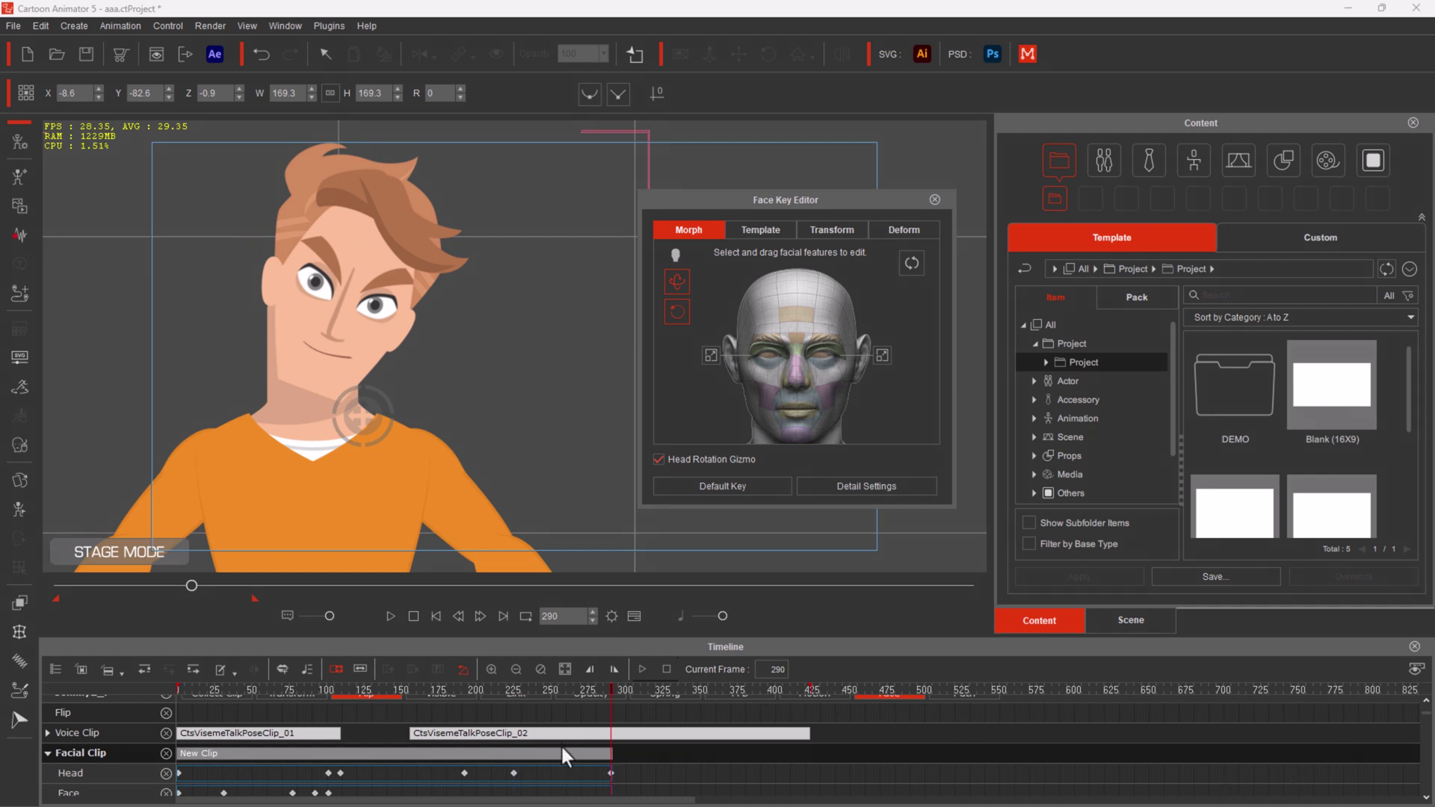
left_click_drag(613, 687, 667, 688)
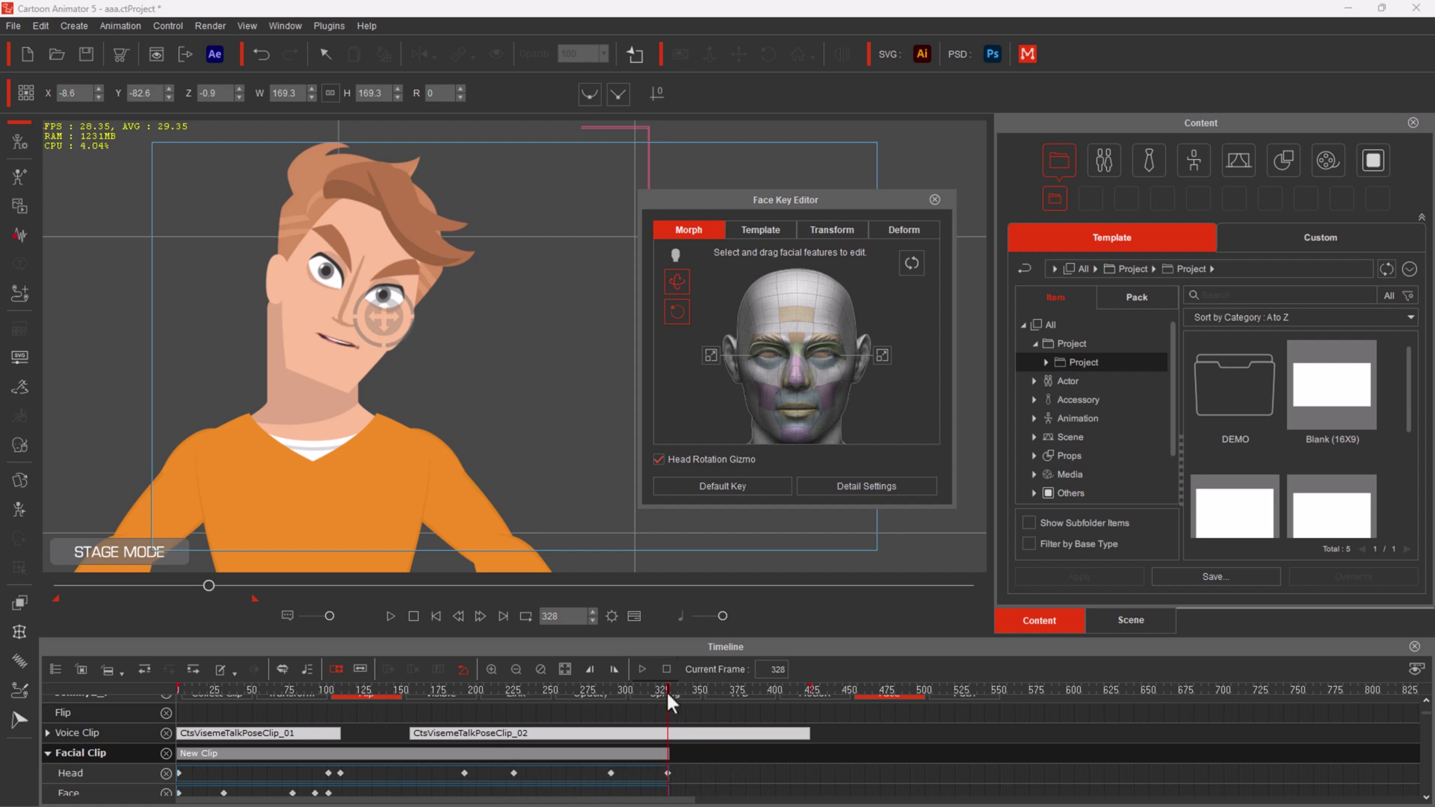
Add both eyes to the selected features at frame 270 and key a head pose there
left_click(181, 585)
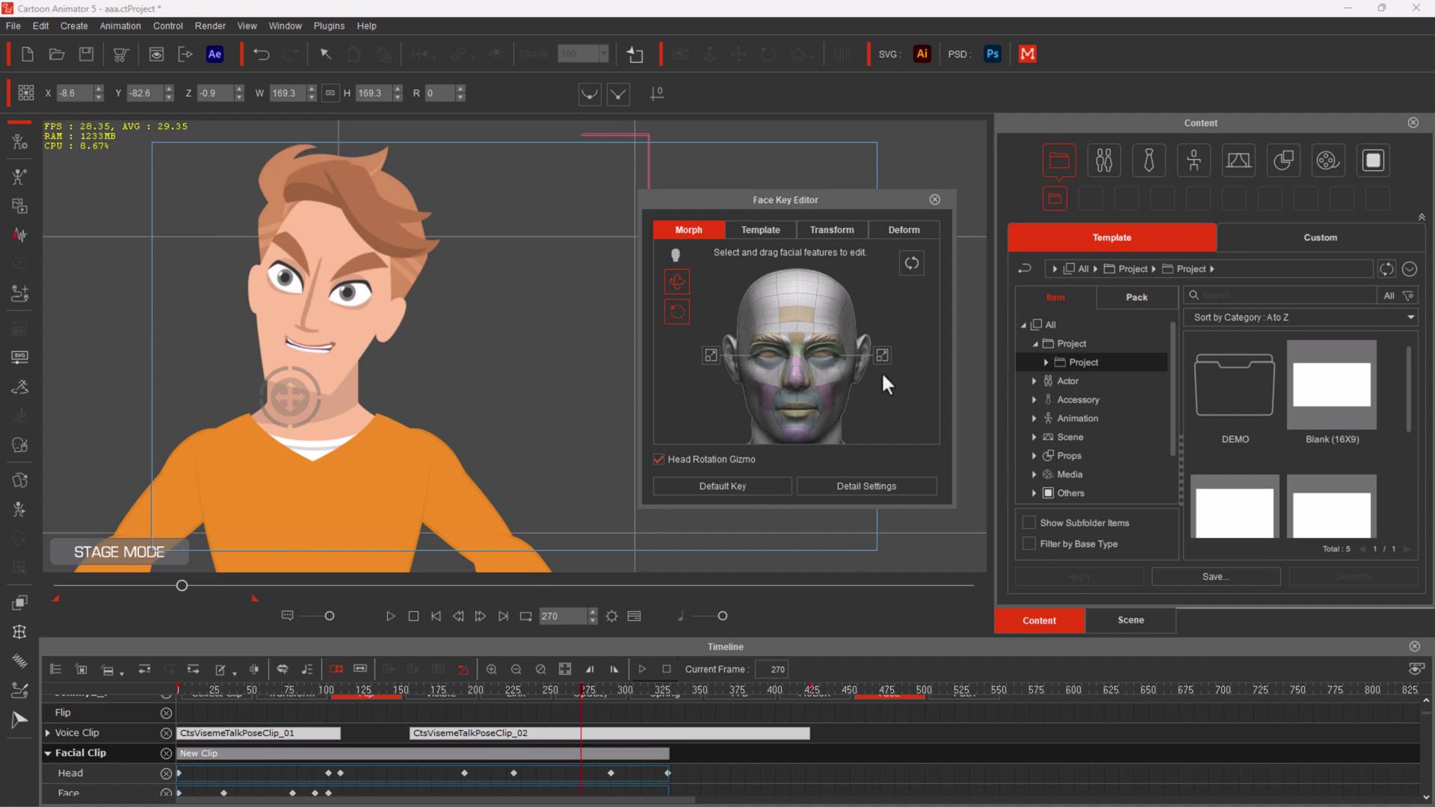
left_click(710, 355)
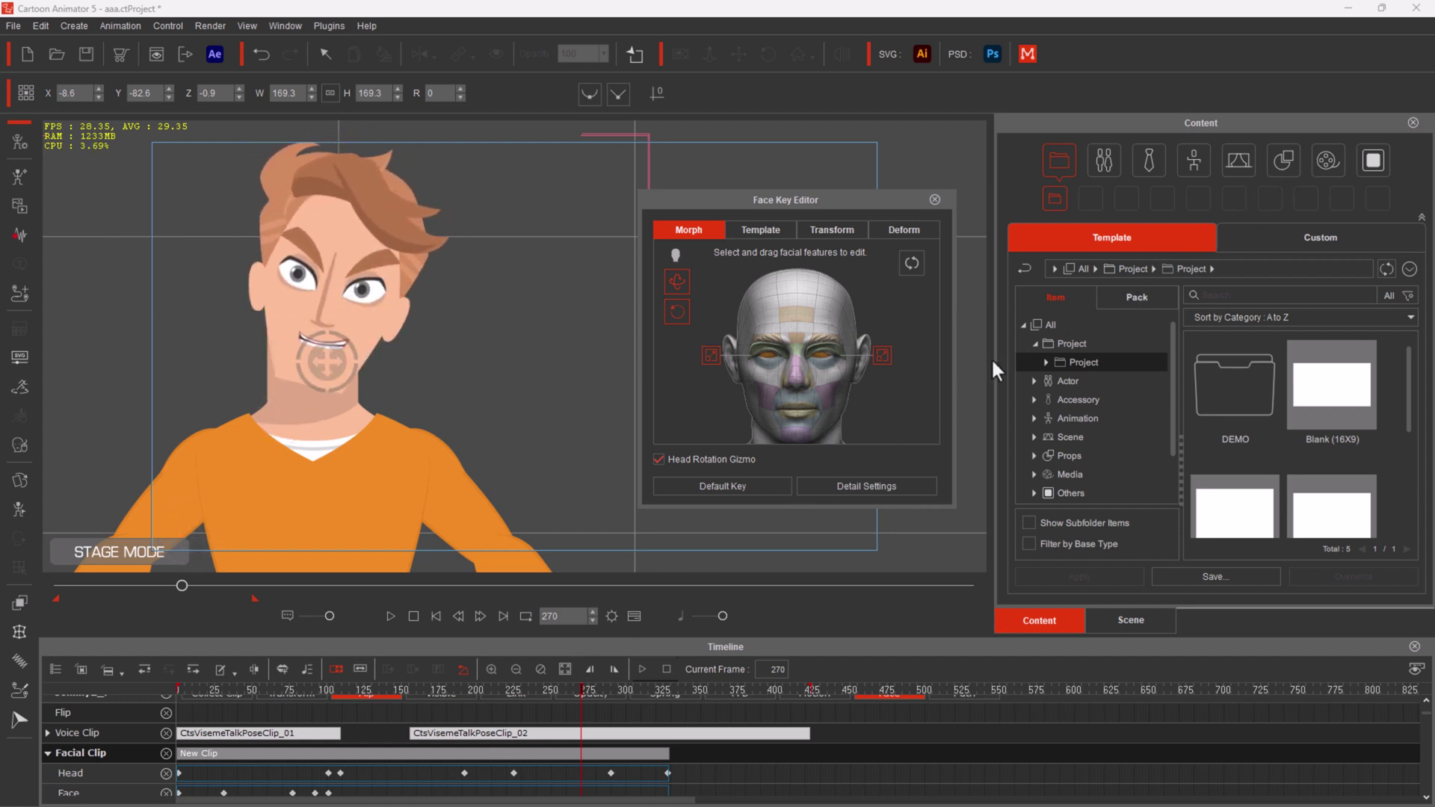
left_click(911, 263)
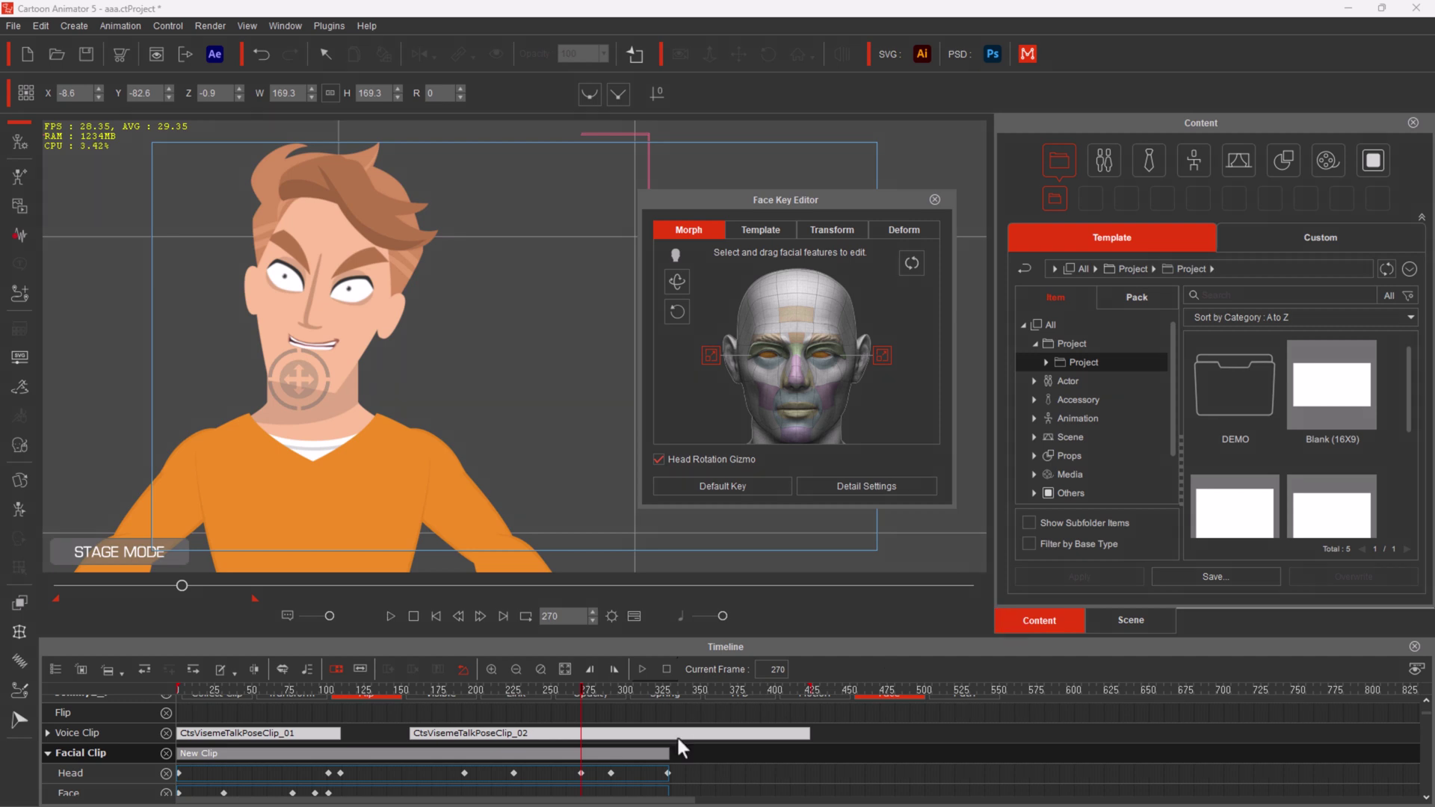
Scrub through the keyed head motion and set a default key at frame 343
left_click_drag(580, 688, 631, 696)
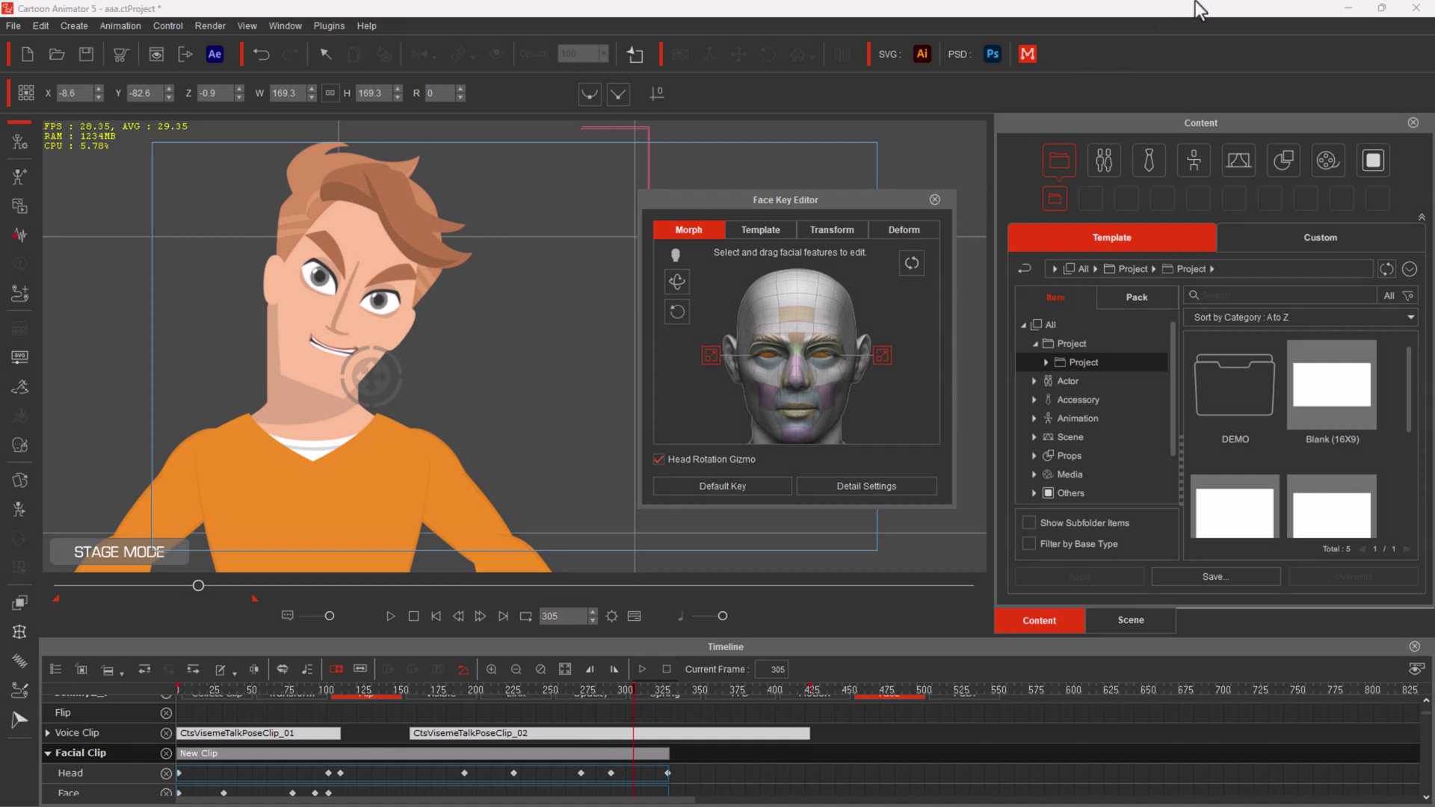
left_click(630, 688)
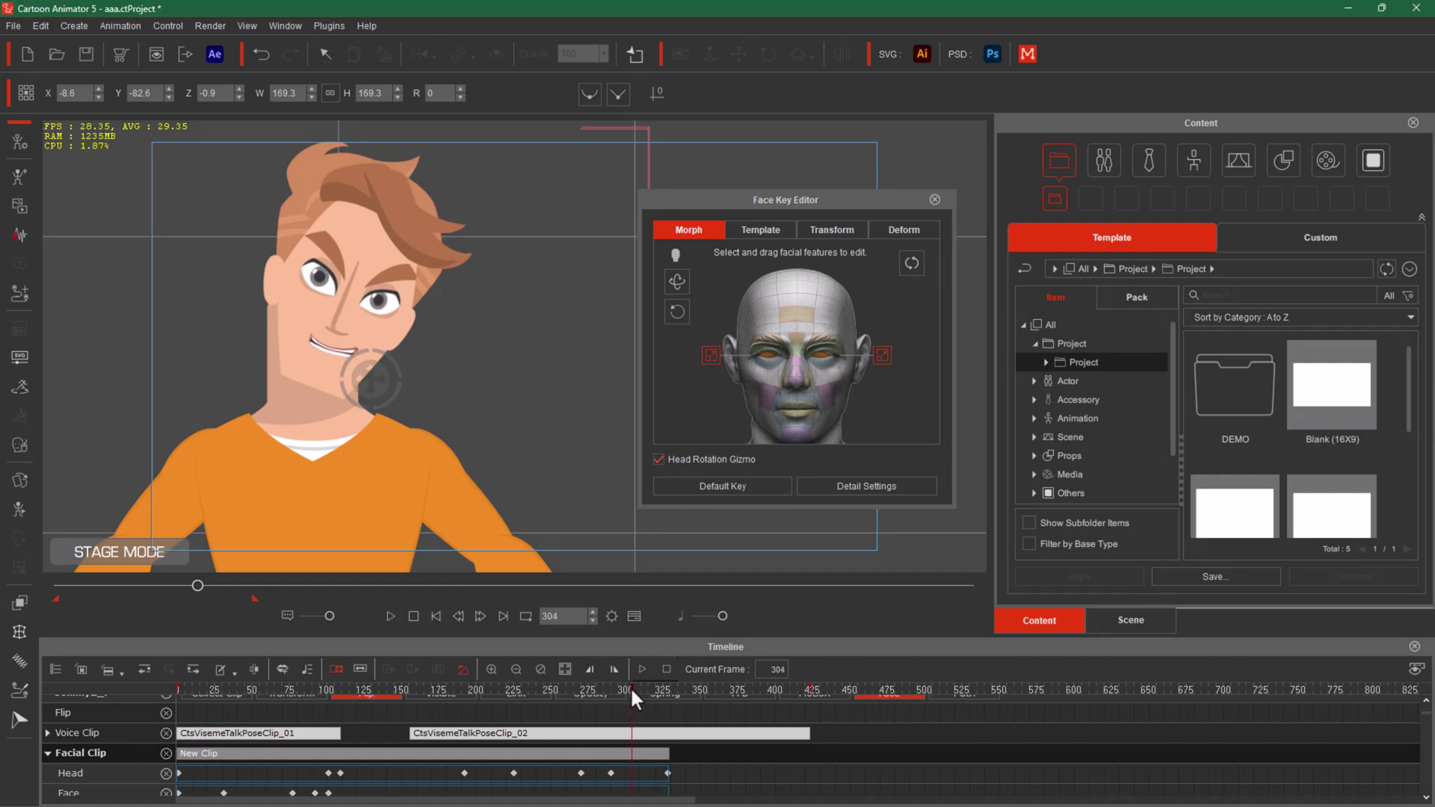
left_click_drag(630, 686, 519, 749)
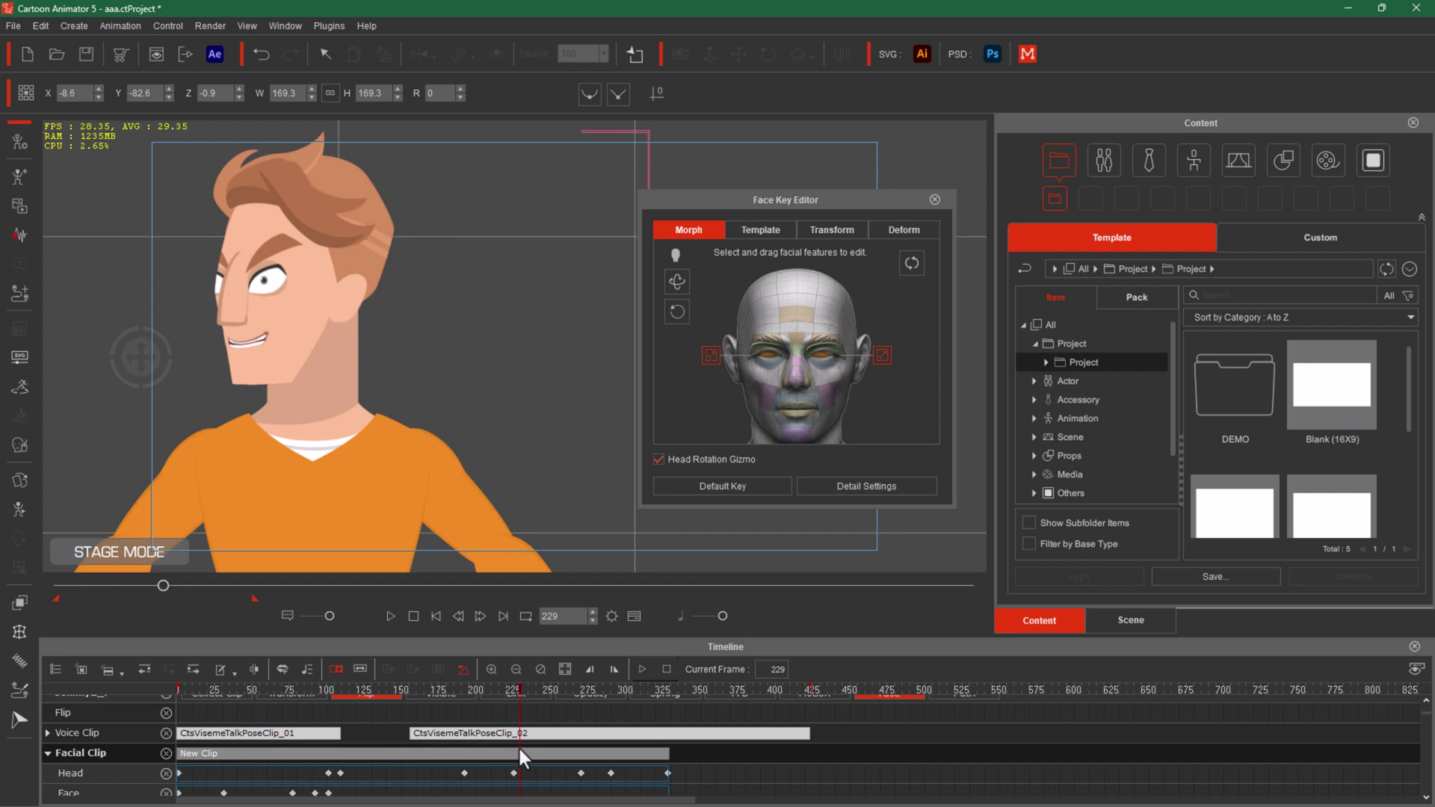
left_click_drag(519, 749, 689, 763)
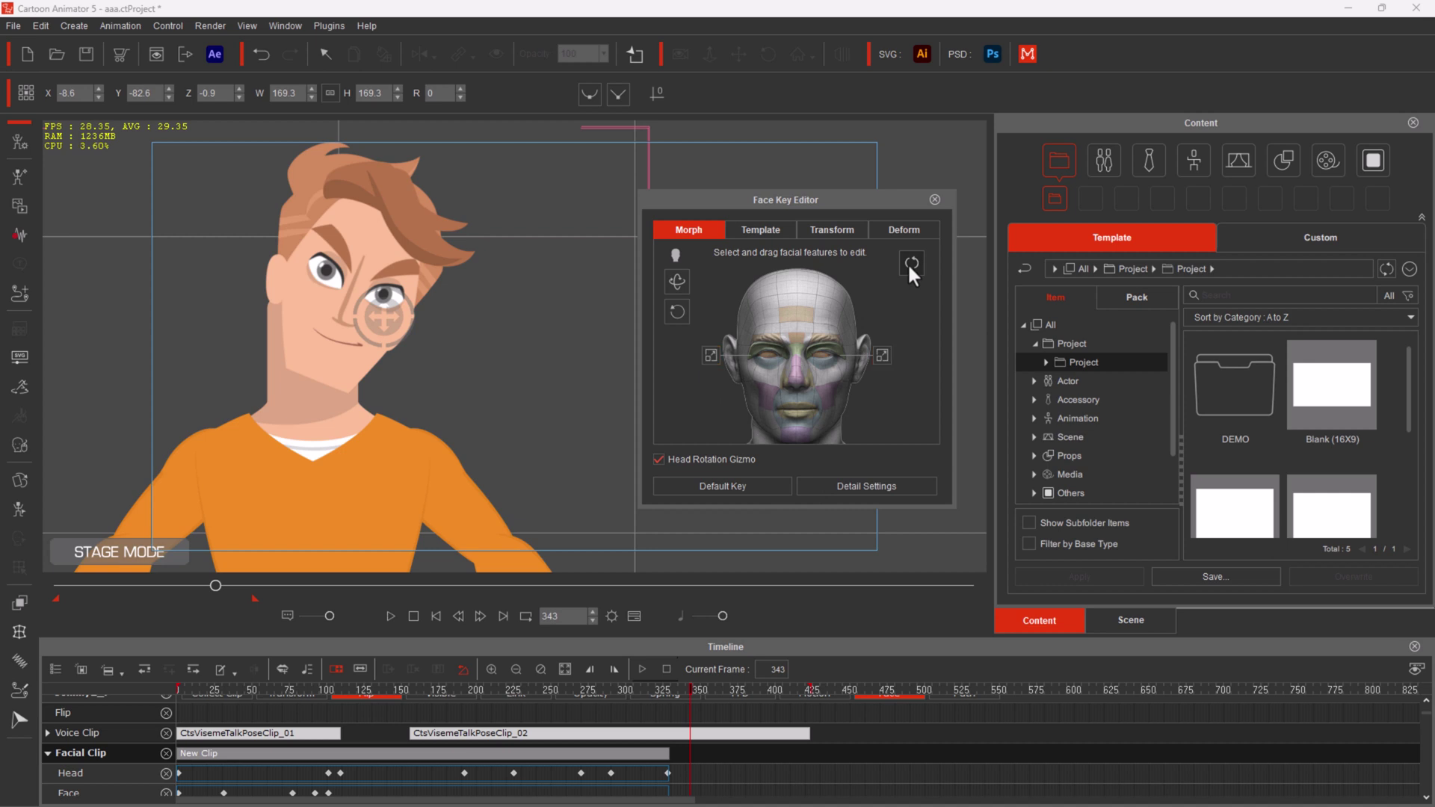
left_click(718, 484)
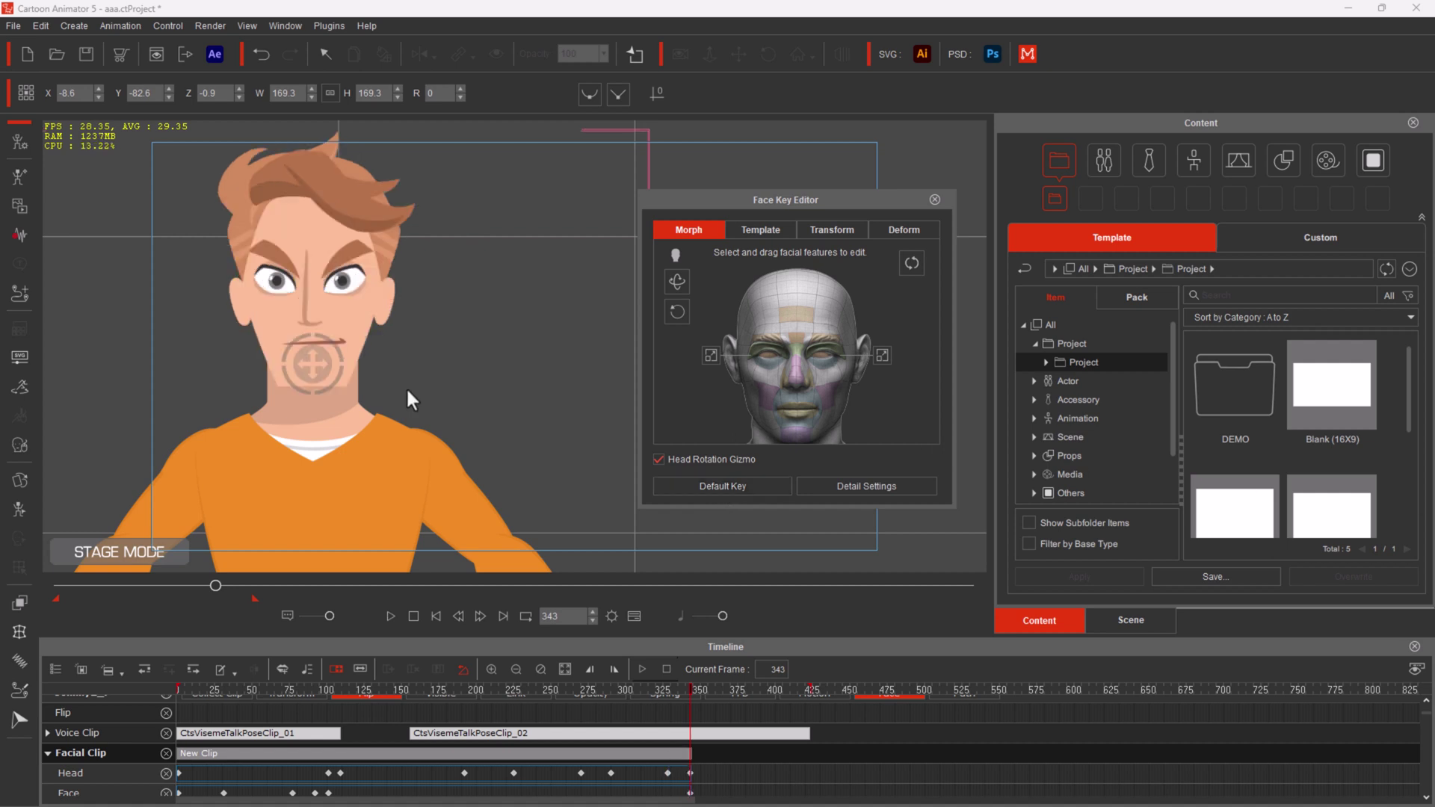
Open the Face Key Detail Settings and move the playhead to frame 377
left_click(854, 484)
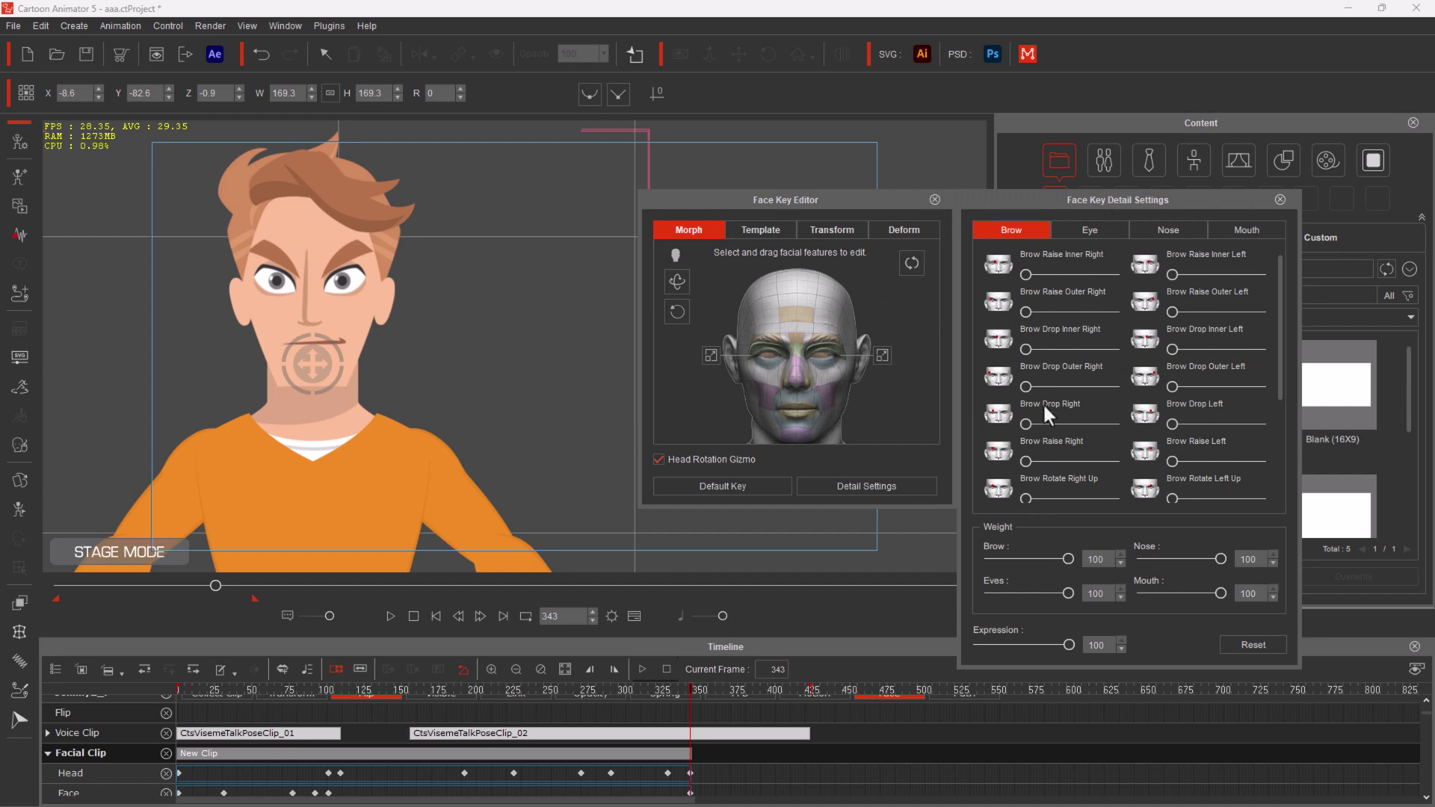
left_click(535, 683)
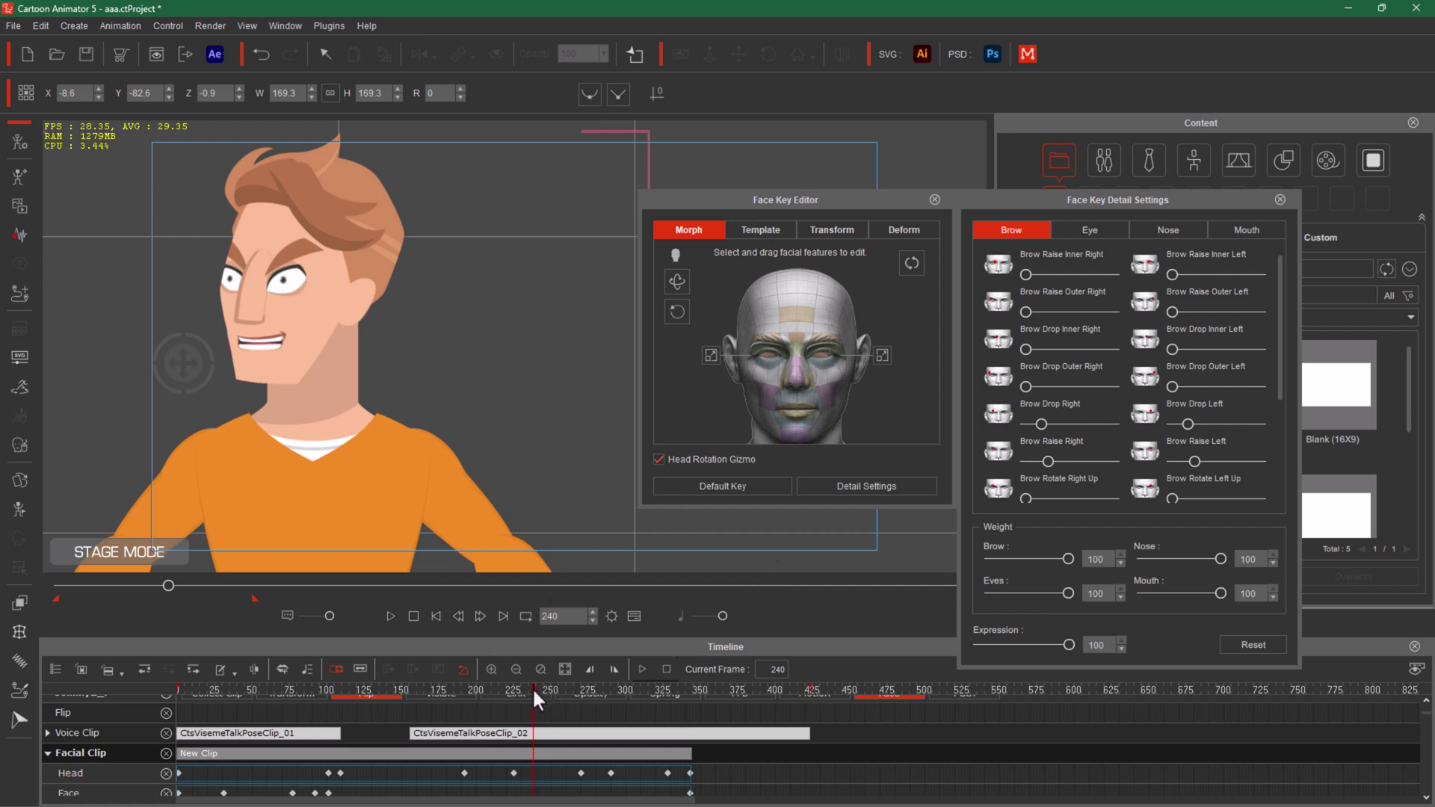
left_click_drag(533, 688, 742, 707)
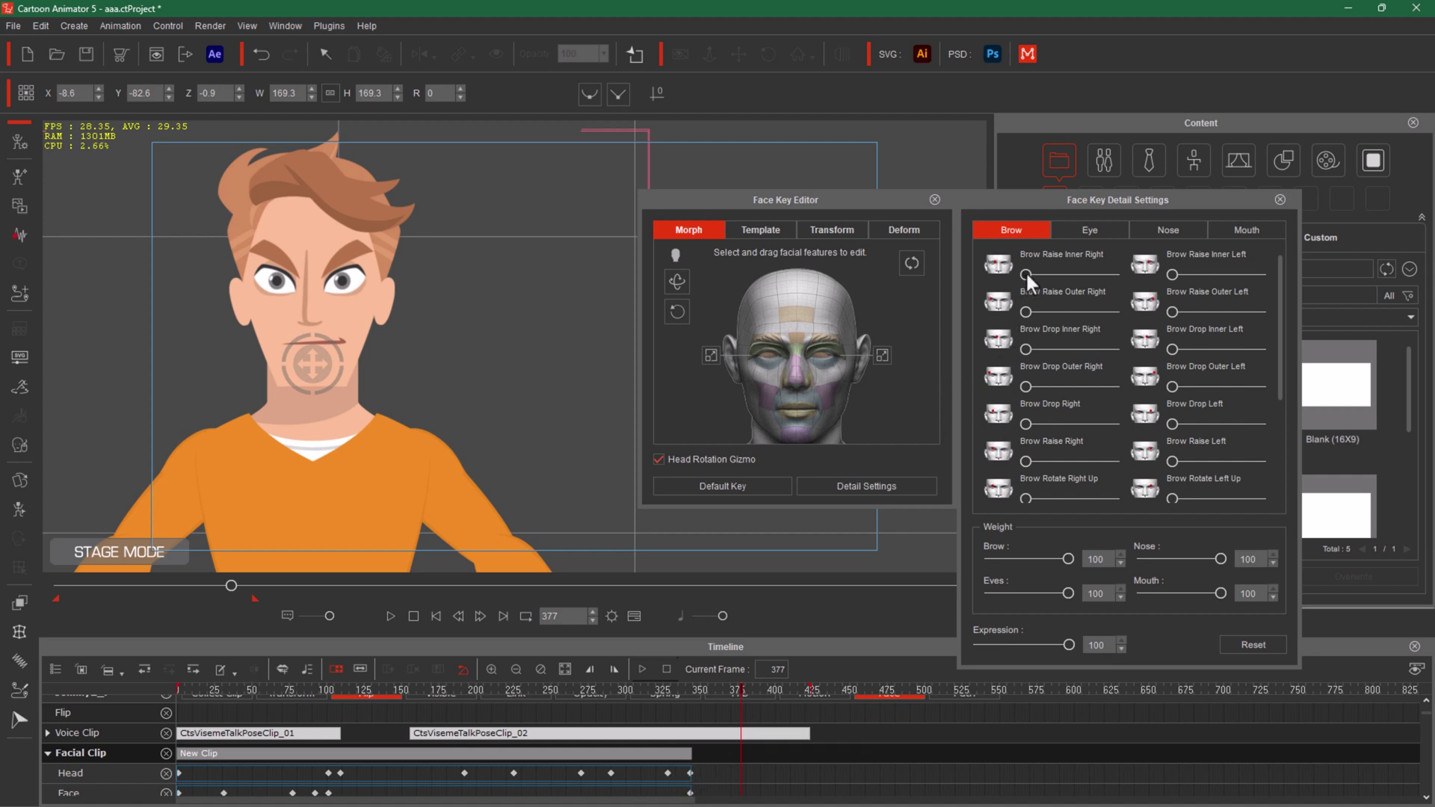
Try raising and dropping the inner brows, dropping the outer right brow and lowering Expression to 78, and reset the face values
left_click_drag(1027, 272, 1307, 272)
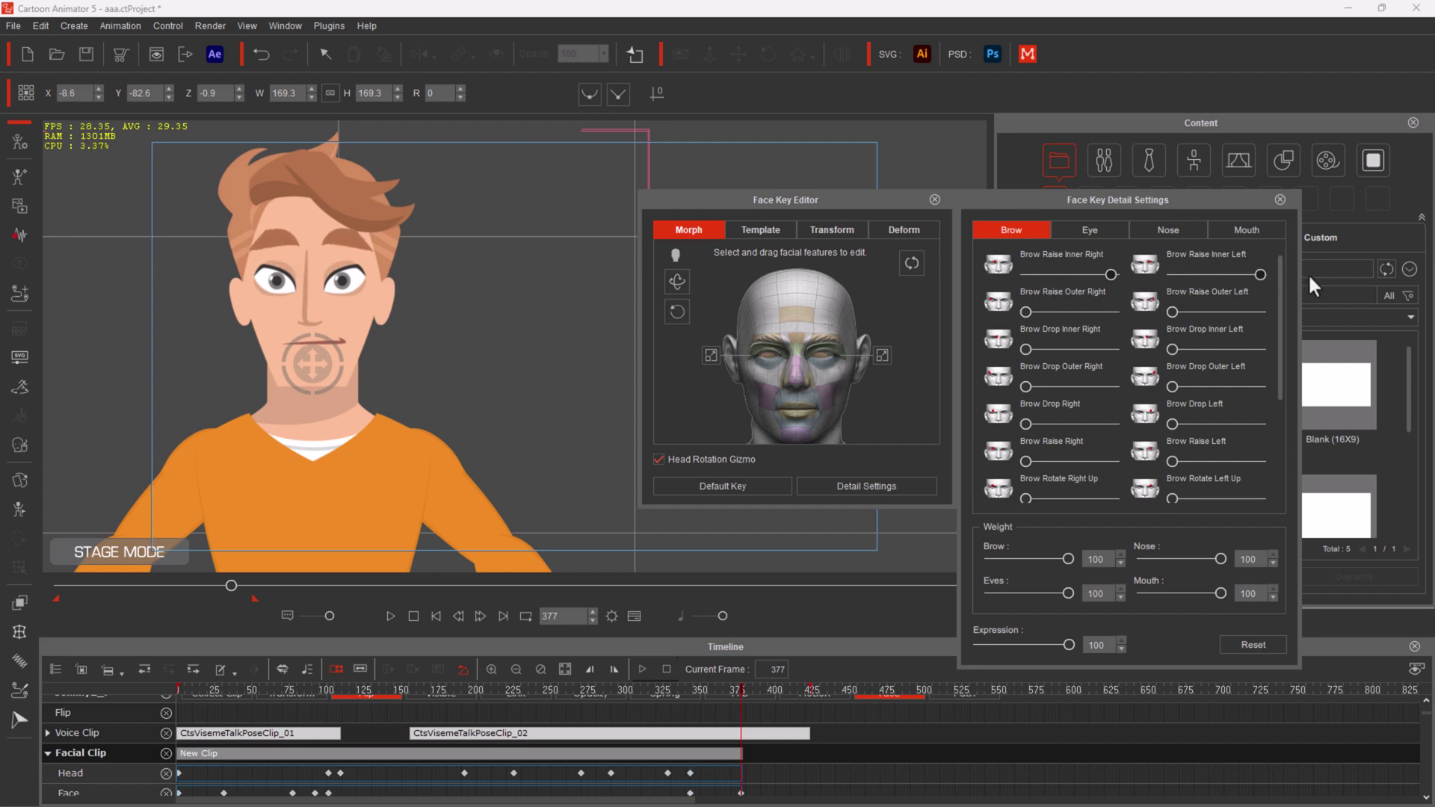
left_click_drag(1025, 349, 1118, 347)
left_click_drag(1173, 349, 1295, 347)
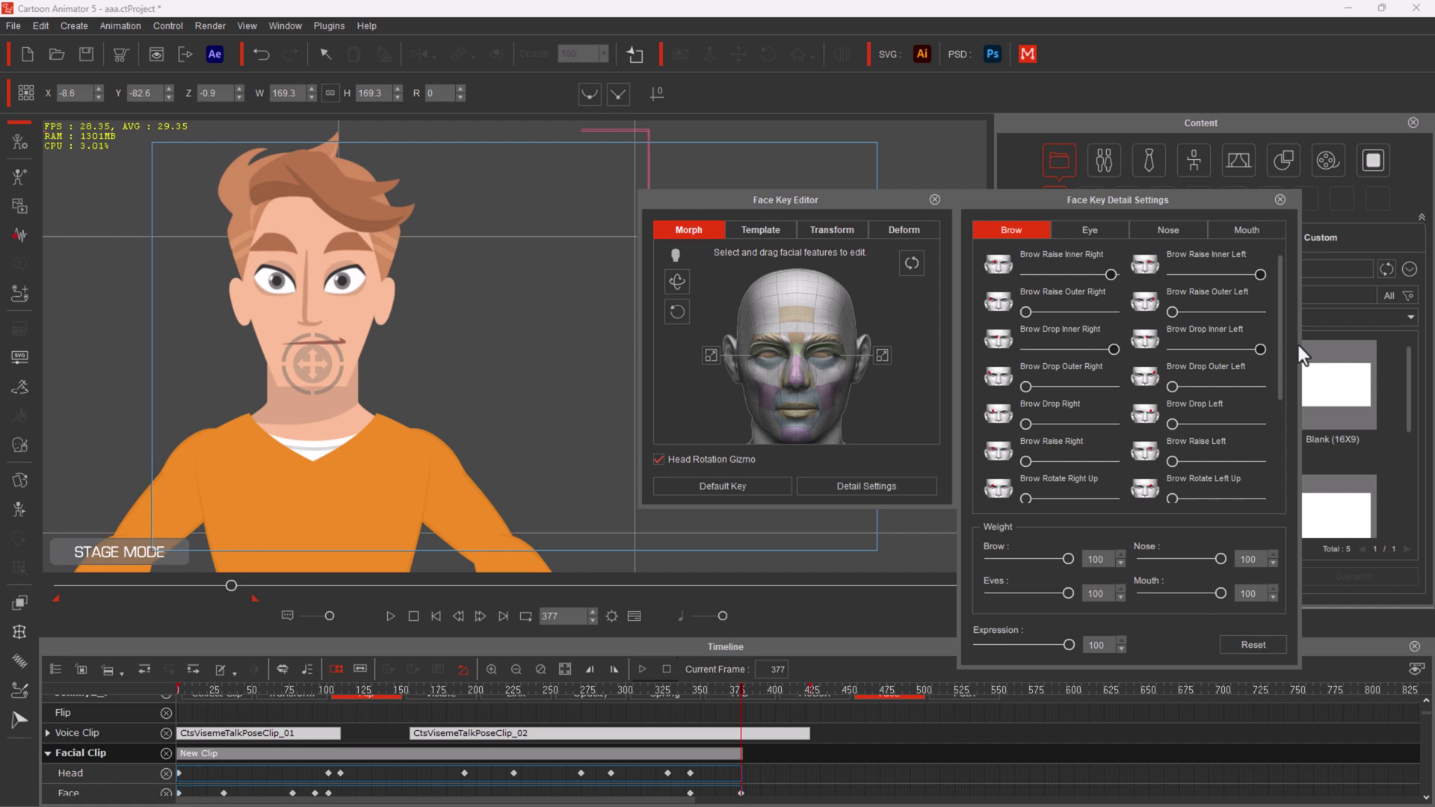
left_click_drag(1026, 386, 1096, 386)
mouse_move(1067, 644)
left_mouse_down()
mouse_move(933, 655)
mouse_move(1120, 646)
mouse_move(1008, 646)
mouse_move(1047, 645)
left_mouse_up()
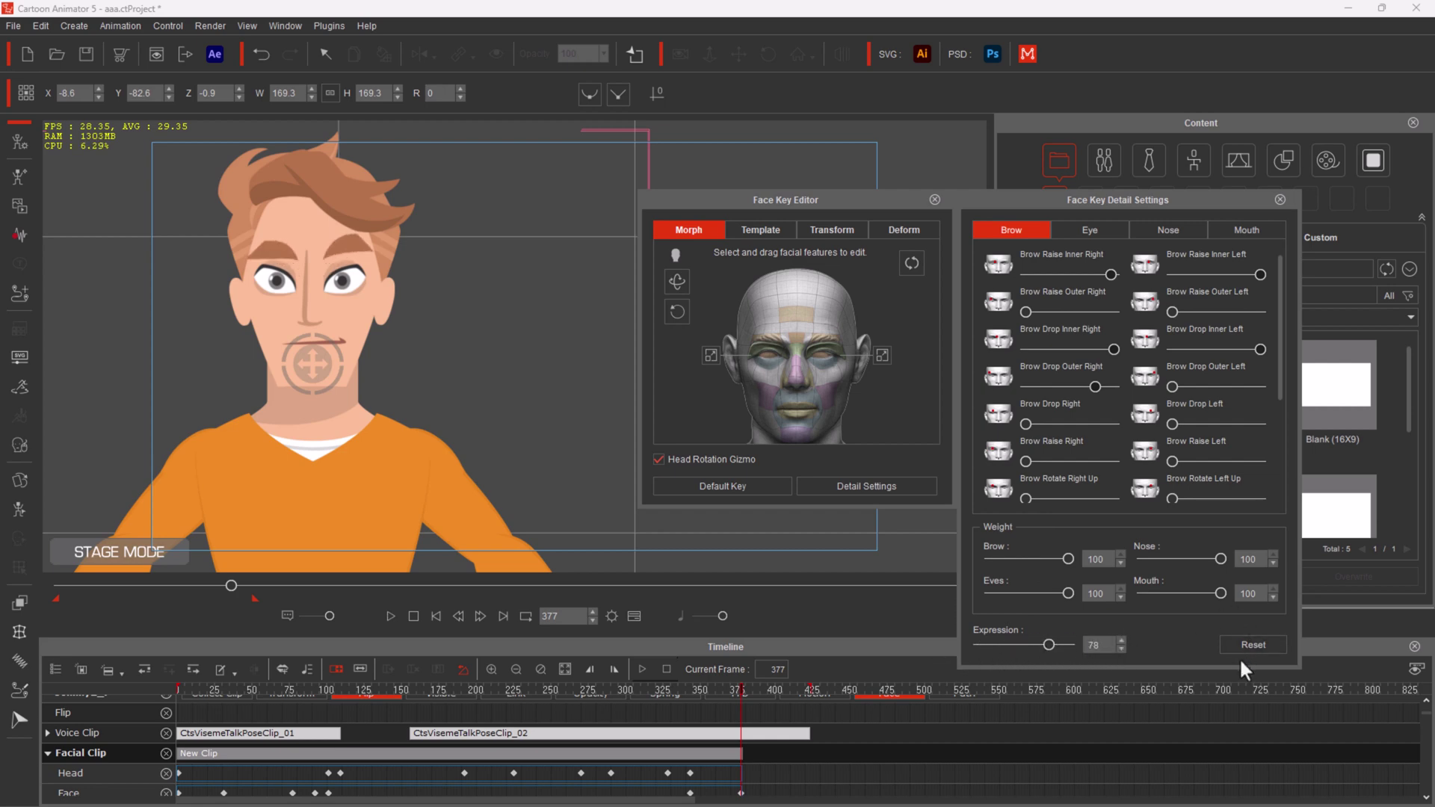
left_click(1248, 637)
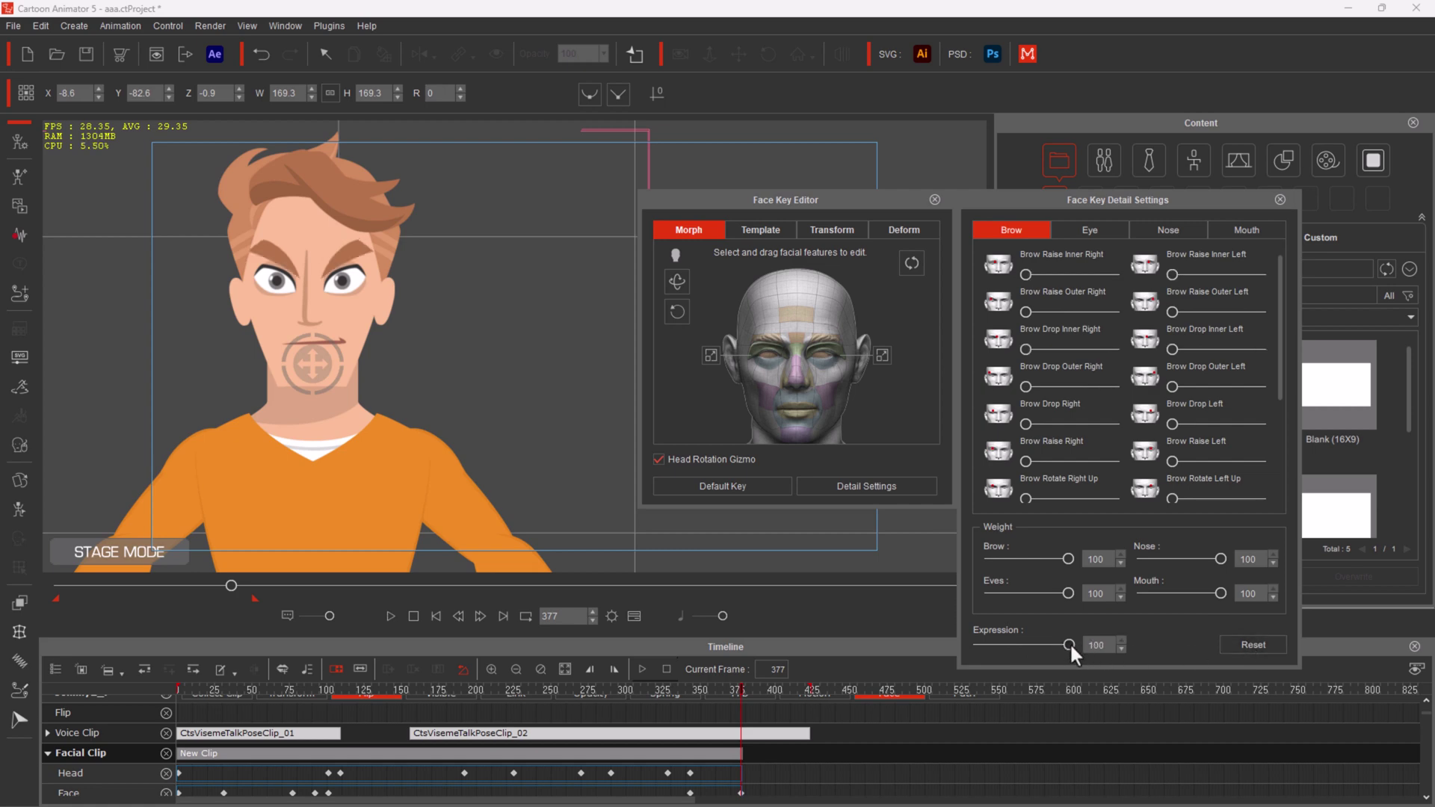
left_click_drag(1070, 643, 1159, 649)
Key an eye squint at frame 377, about half strength for the right eye and nearly full for the left
left_click(1087, 233)
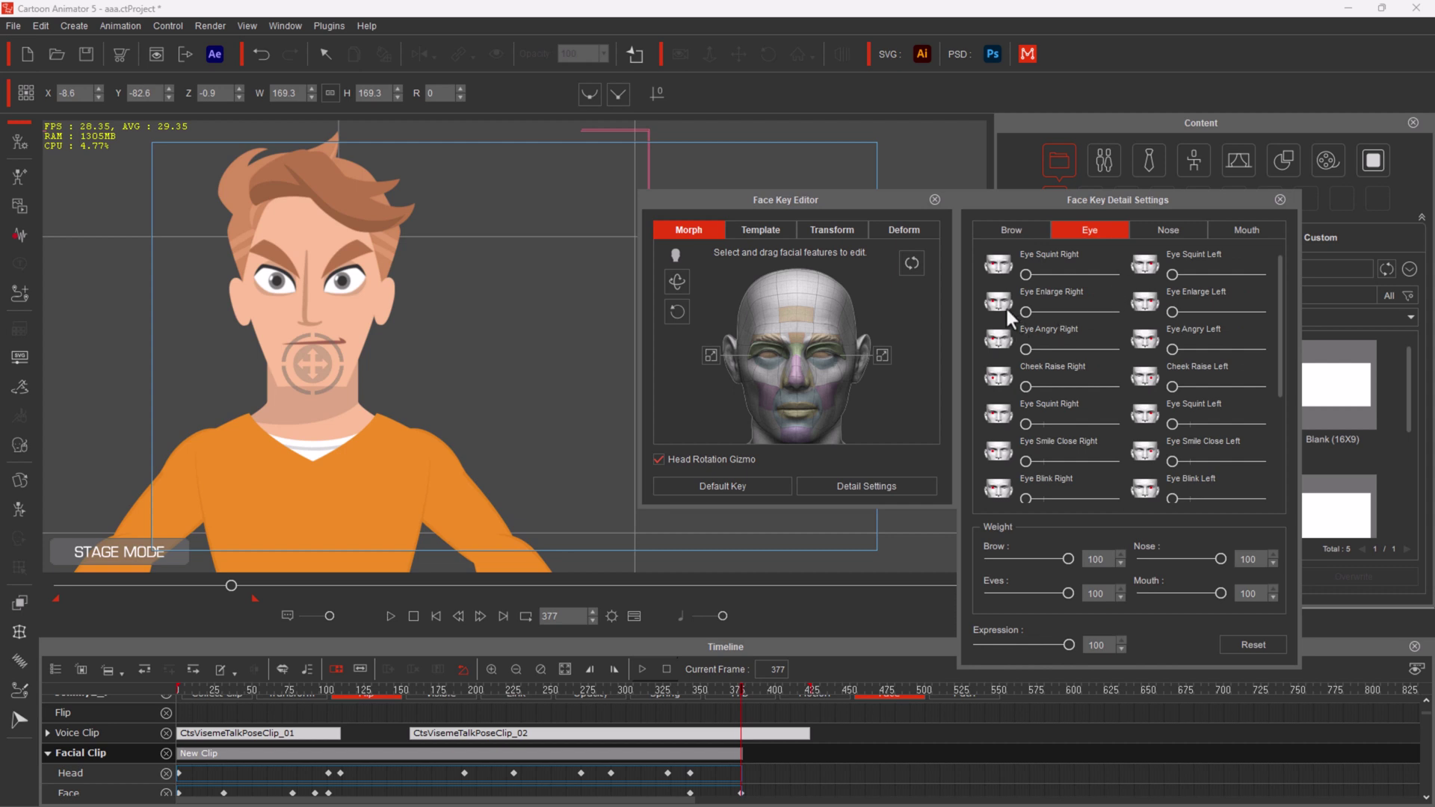
left_click_drag(1025, 272, 1074, 289)
left_click_drag(1173, 275, 1259, 286)
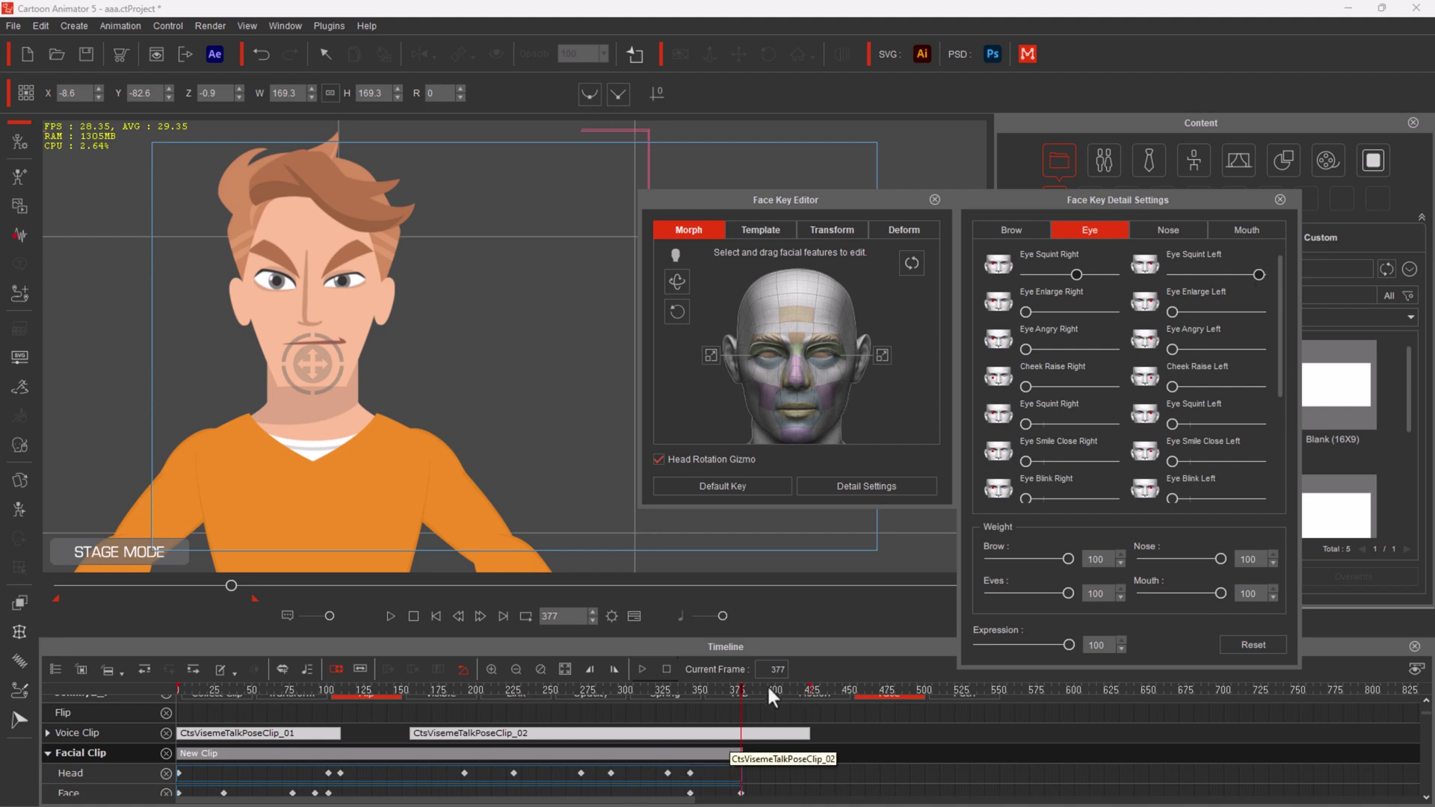
Move to frame 395 and try raising the right and left nose flanks to nearly full
left_click(726, 686)
left_click_drag(630, 703, 767, 719)
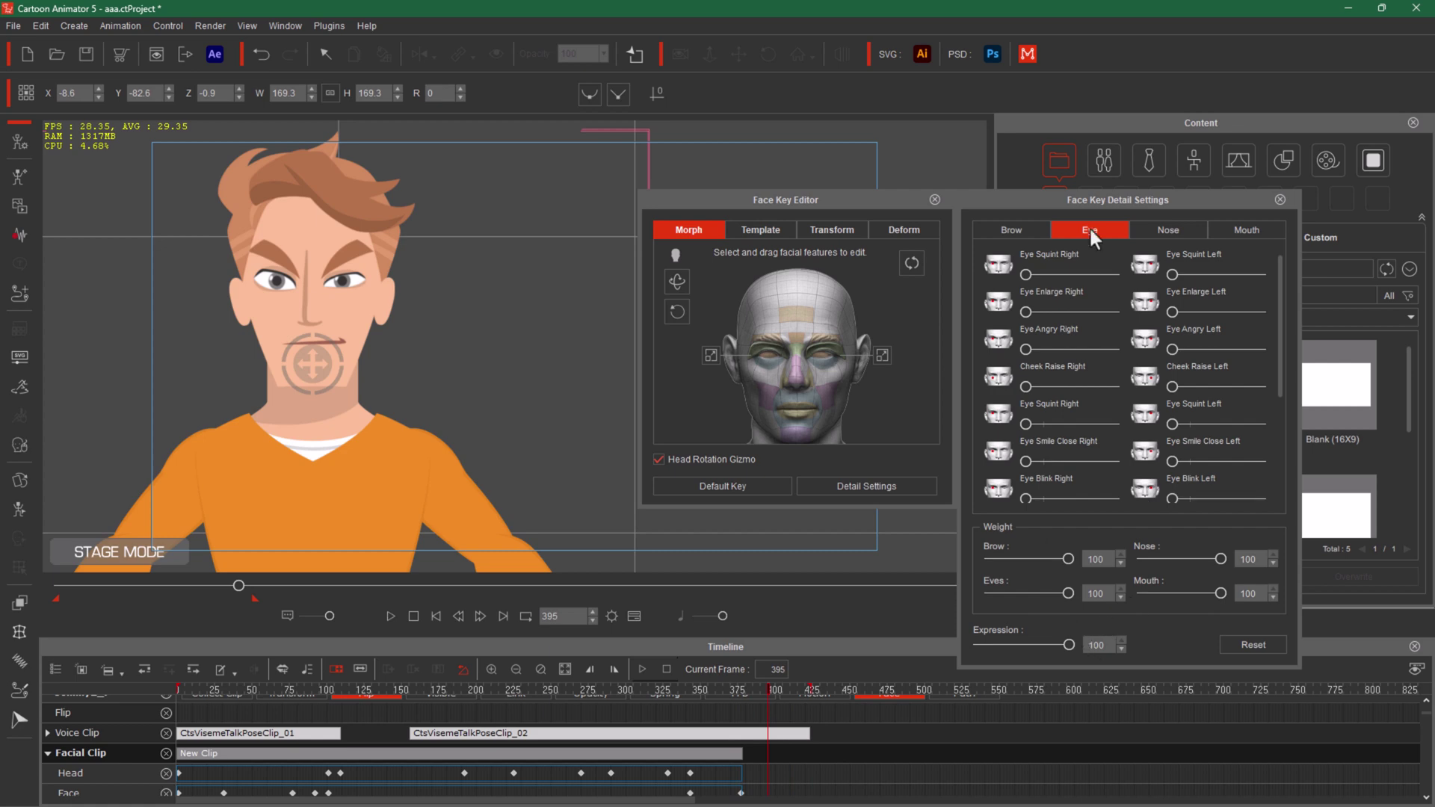
left_click(1157, 226)
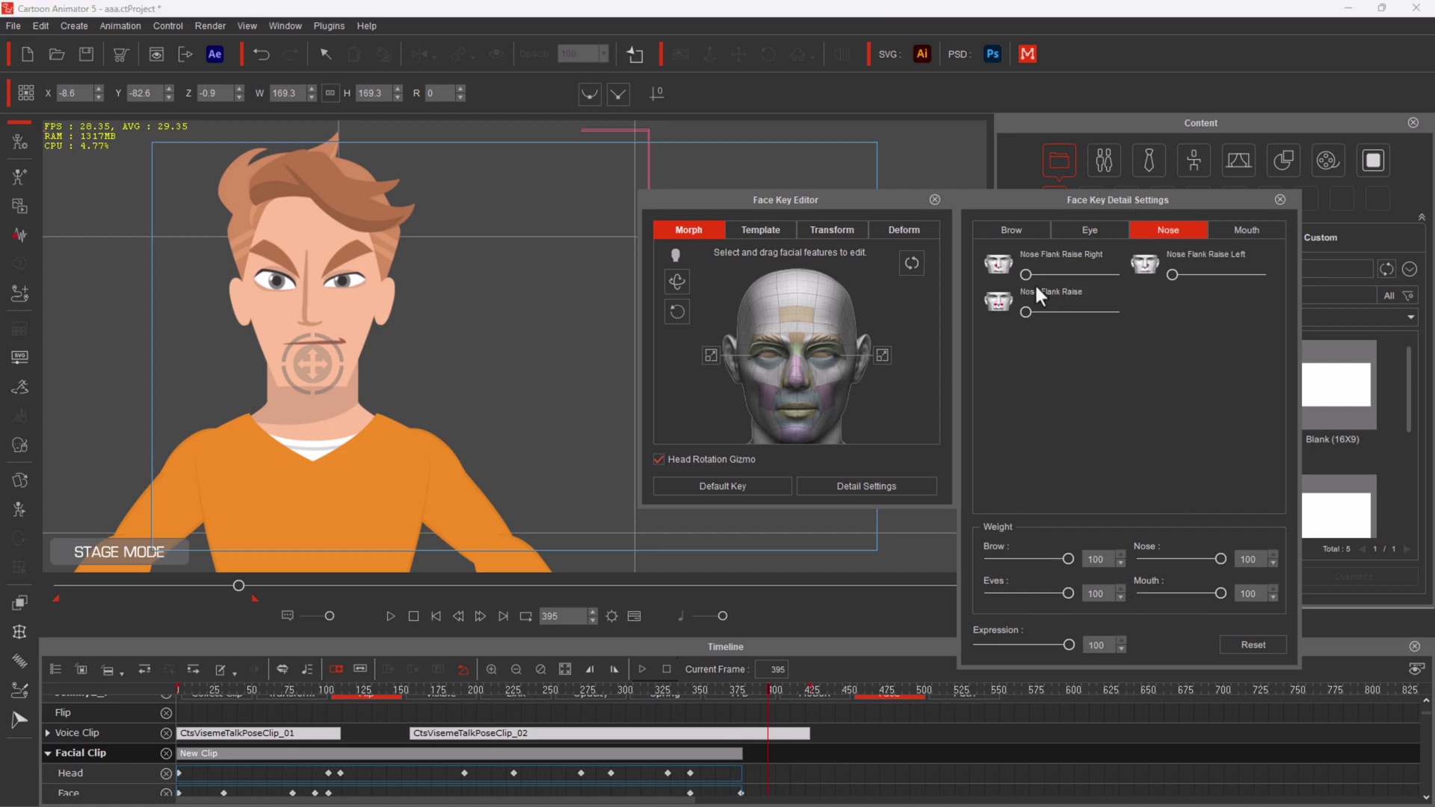
left_click_drag(1036, 275, 1114, 276)
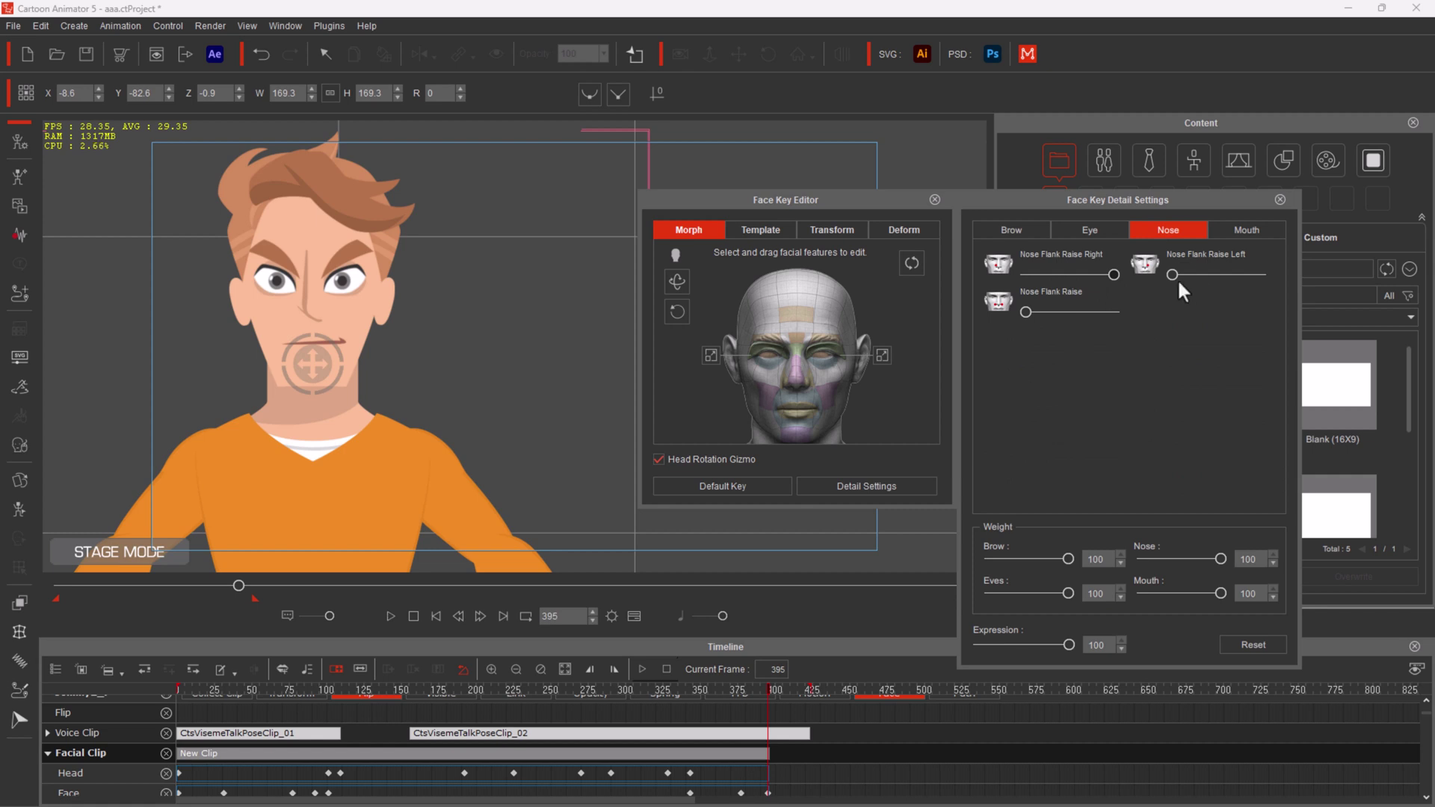
left_click_drag(1207, 278, 1263, 272)
Try the mouth morphs Lips Widen Sides, Lips Drop, Lips Puckered Open and Lip Raise Top, and reset the face values
left_click(1239, 241)
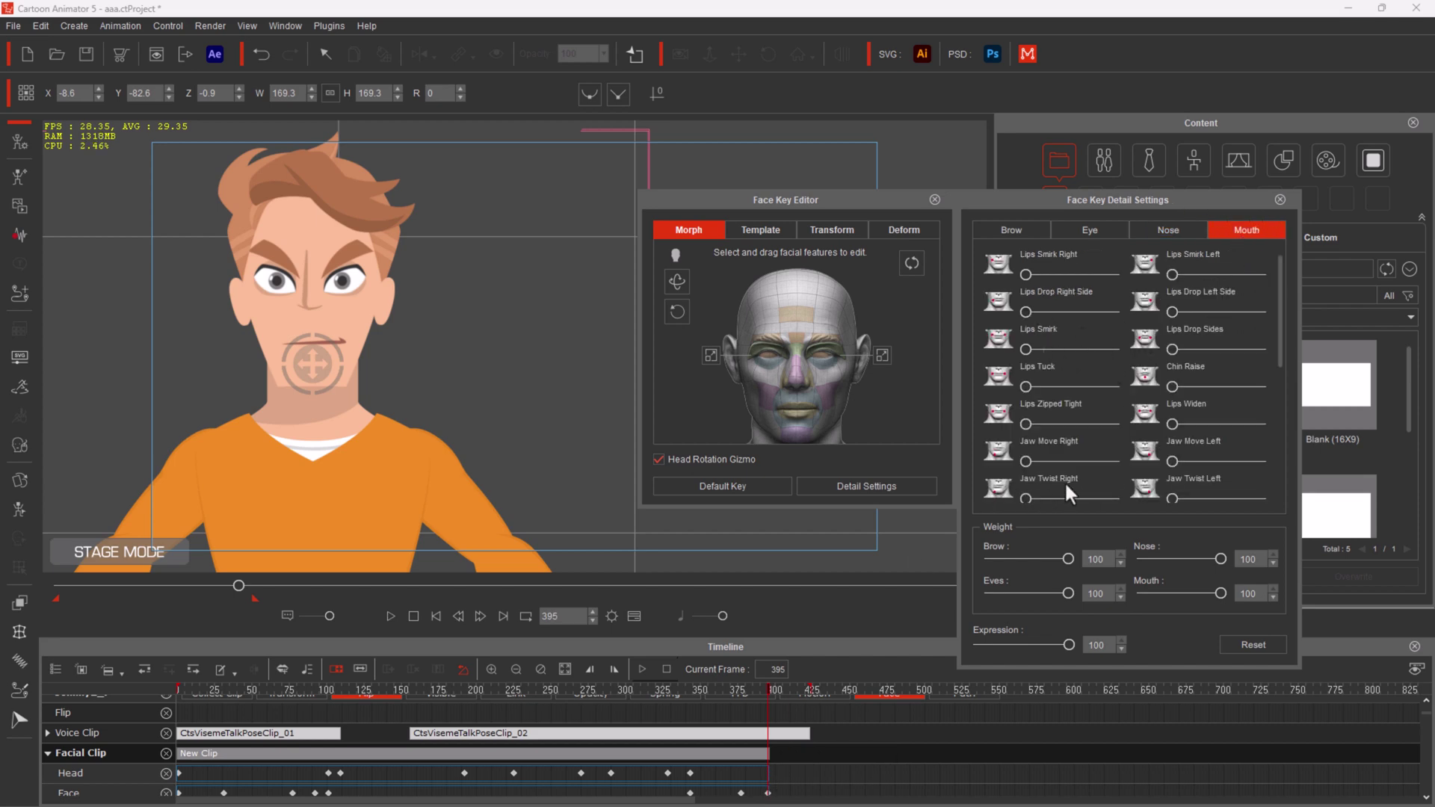
scroll(1074, 490, "down", 1)
scroll(1151, 434, "down", 4)
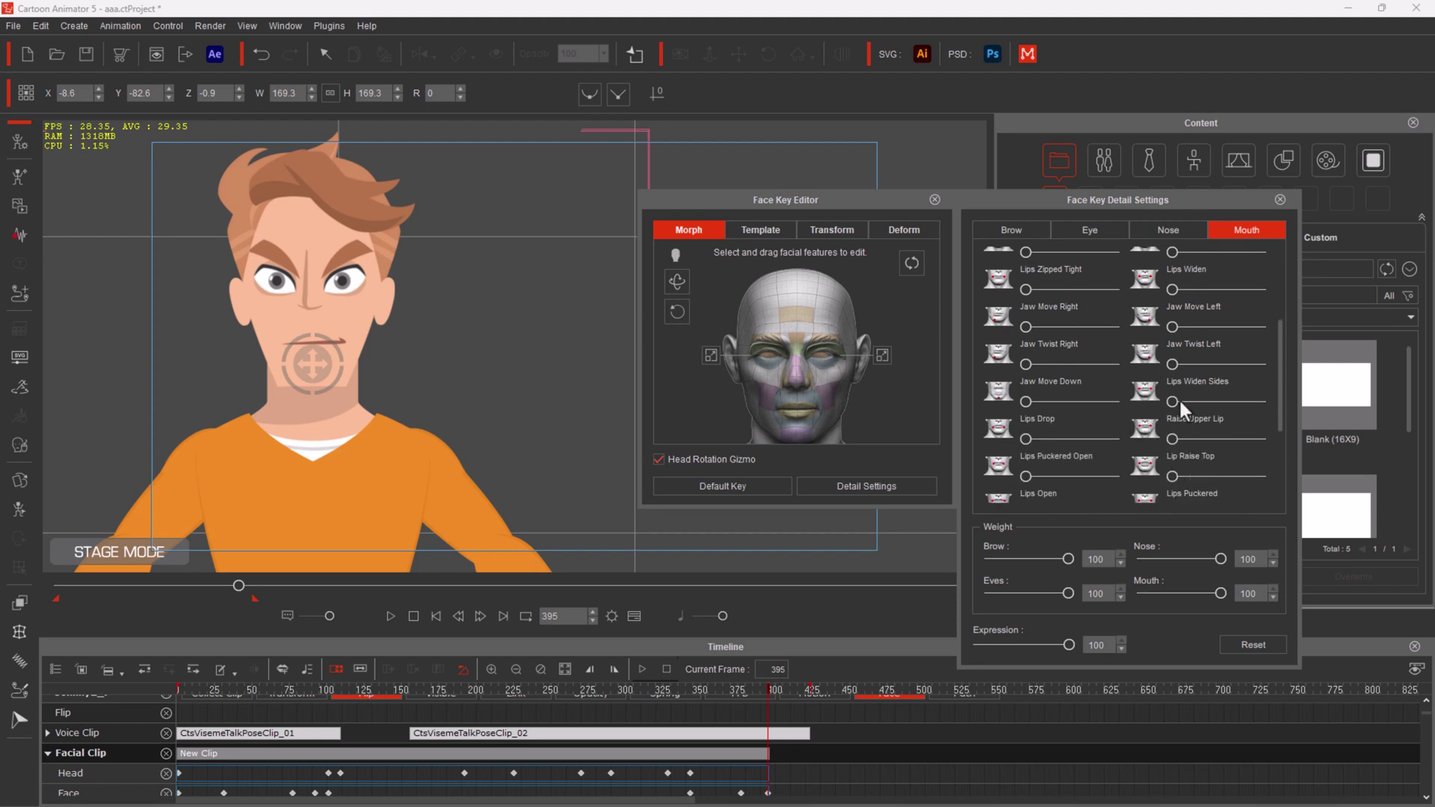
left_click_drag(1173, 402, 1268, 410)
left_click_drag(1029, 438, 1132, 477)
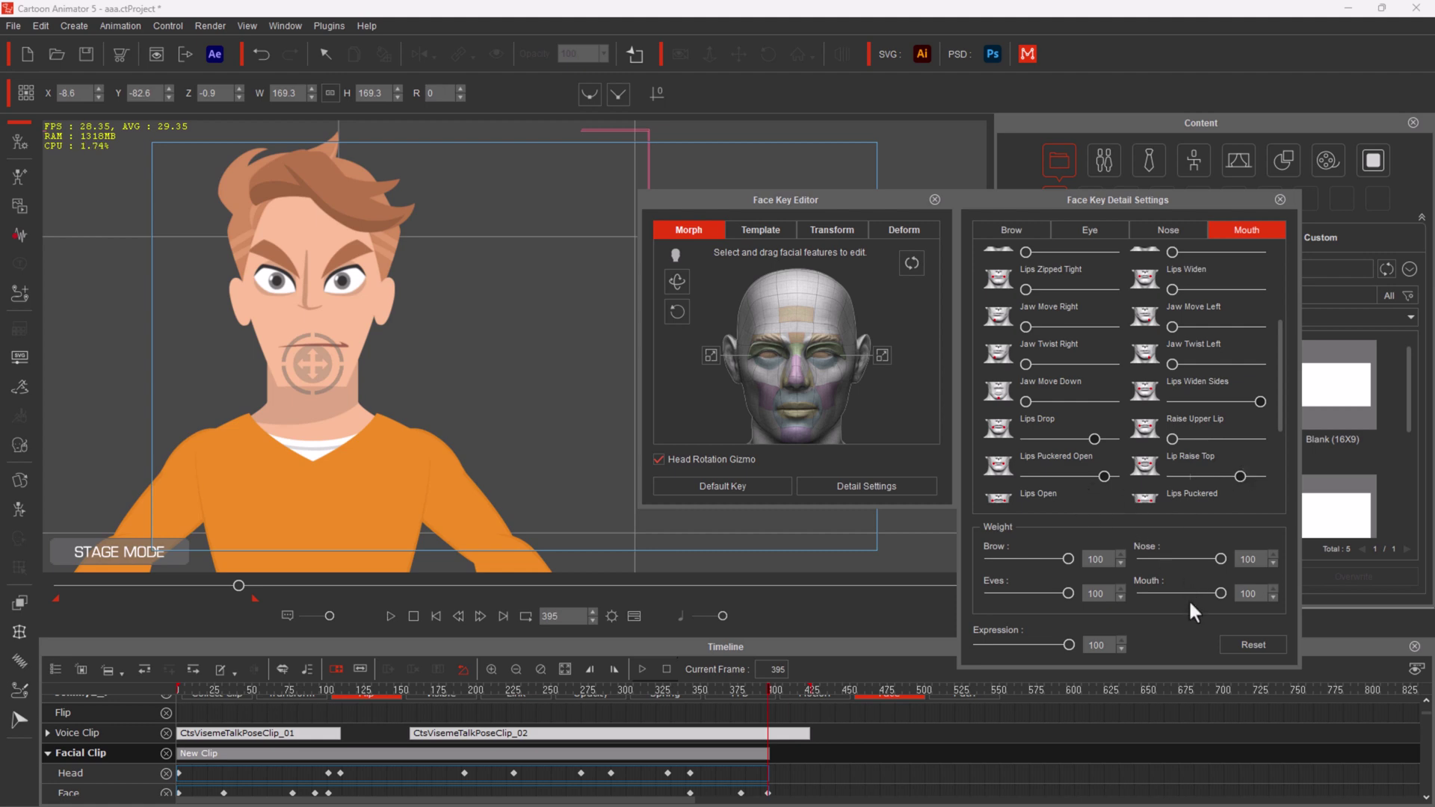
left_click(1255, 643)
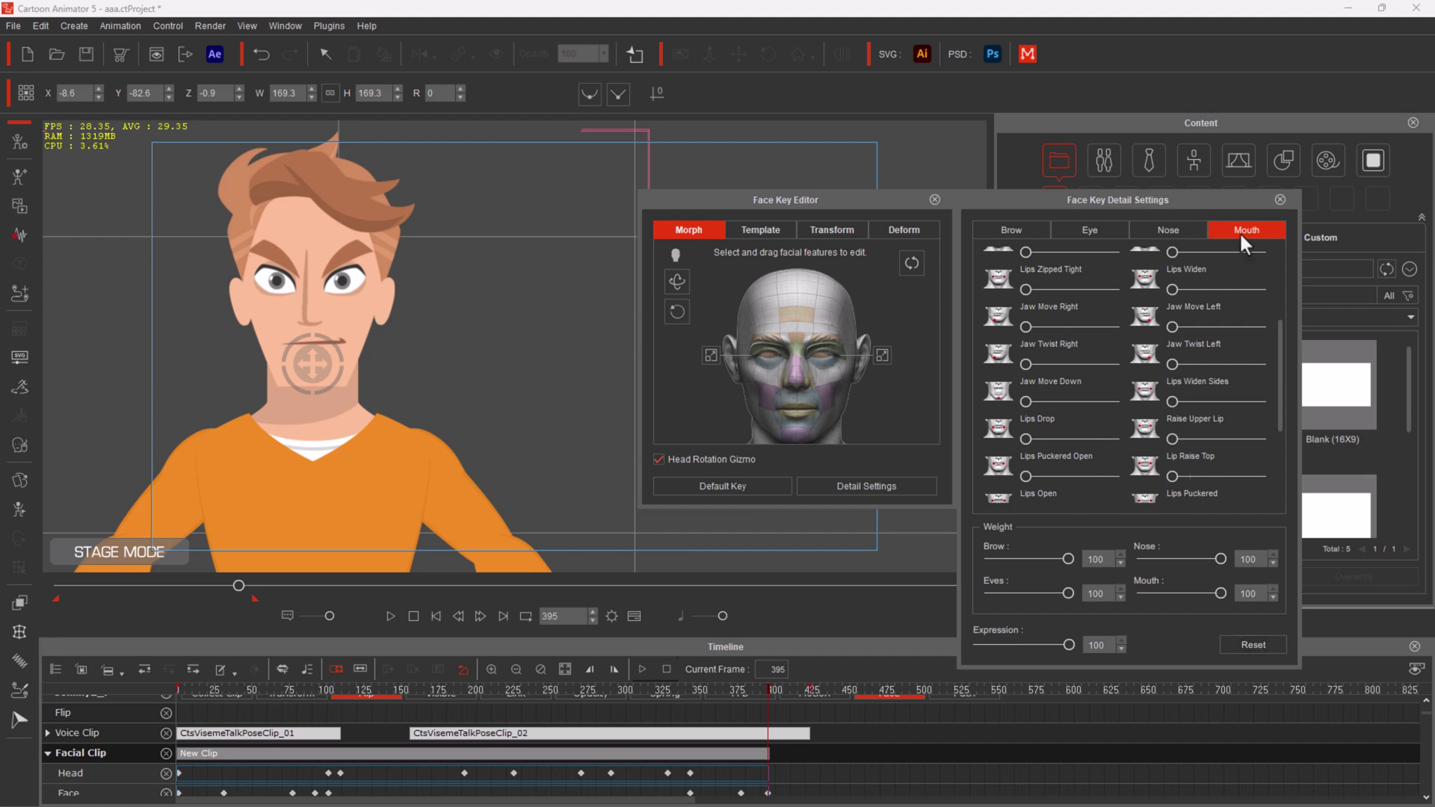
left_click(1169, 229)
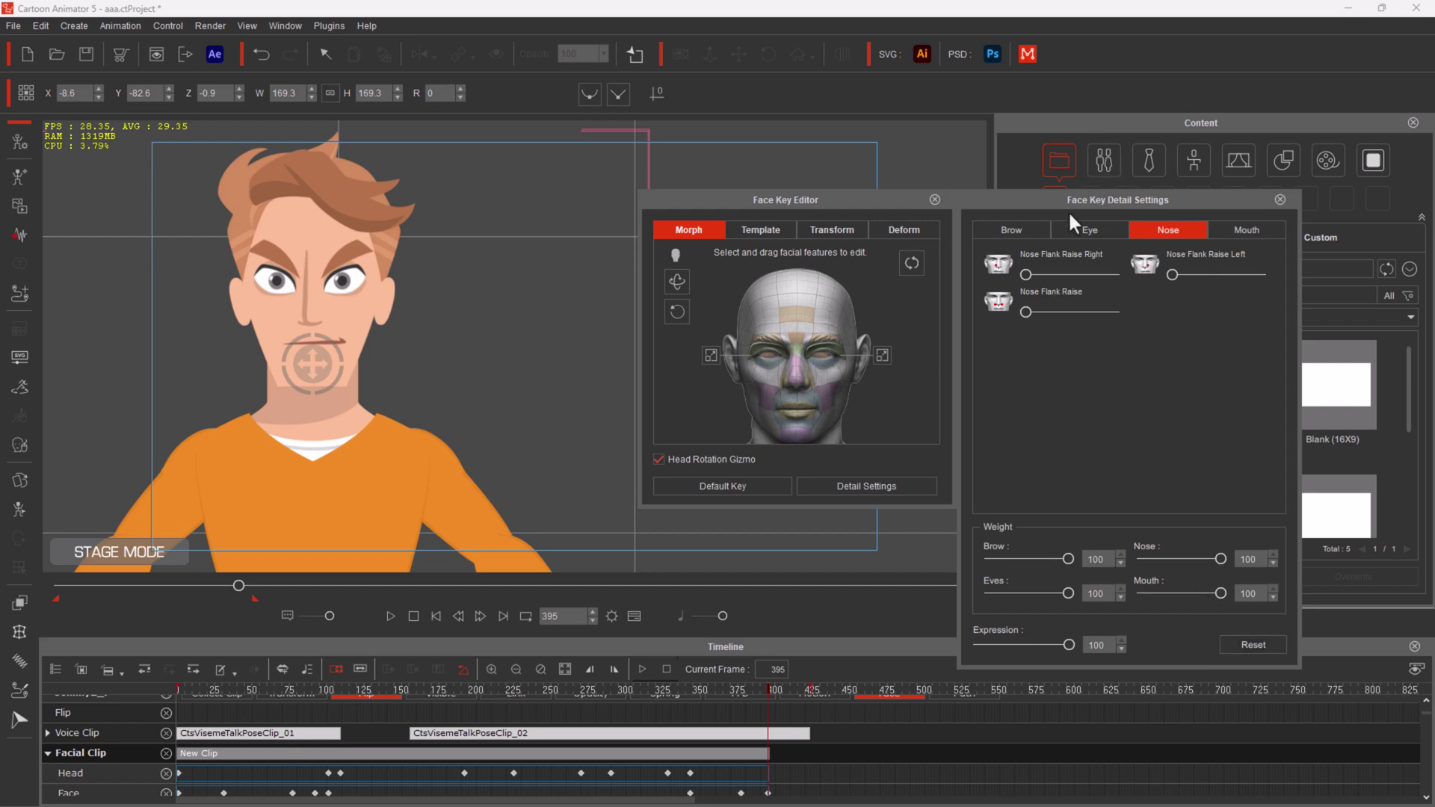
Review the eye and brow morphs, try lowering the Expression weight to minimum and back to 100, and close the detail settings
left_click(1091, 232)
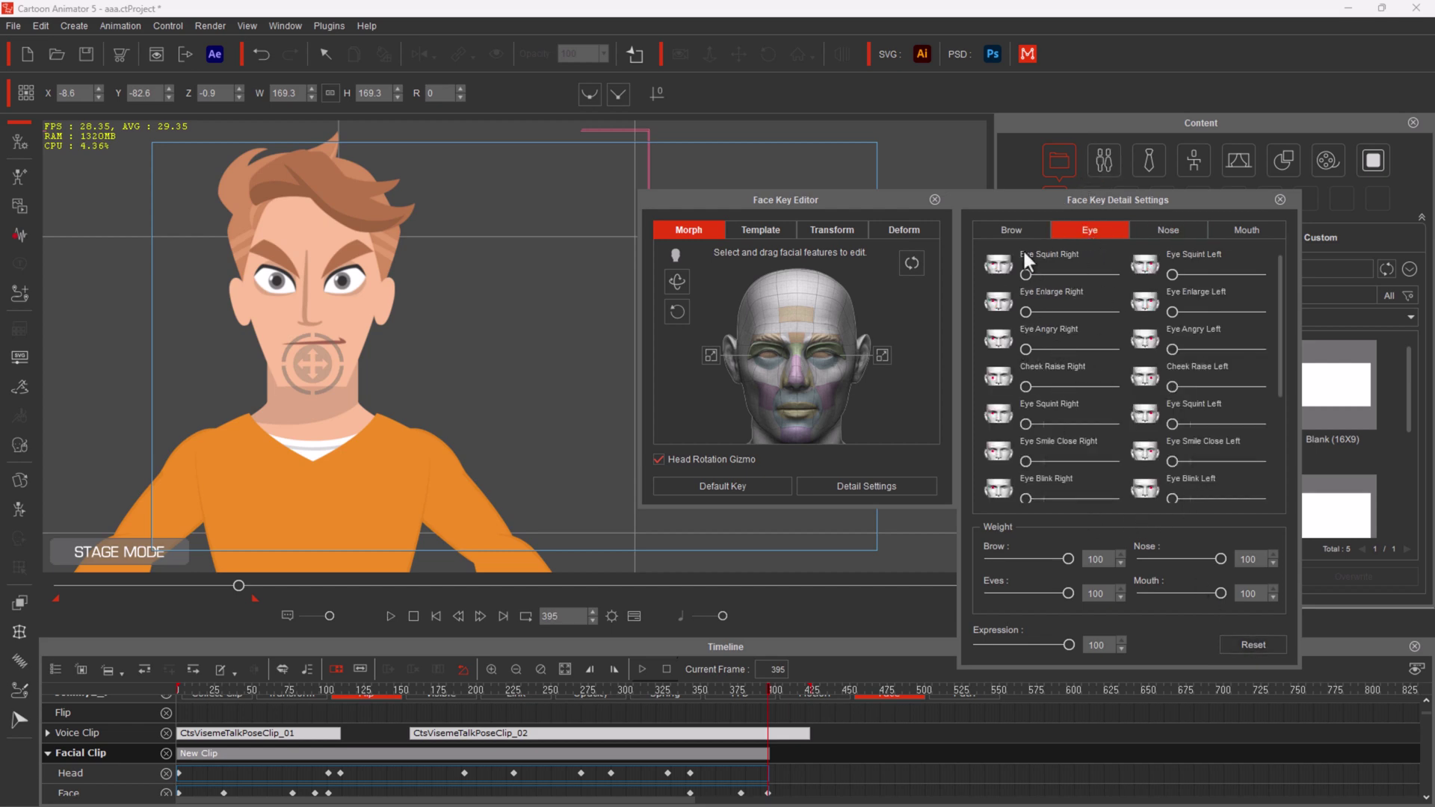
left_click(1013, 226)
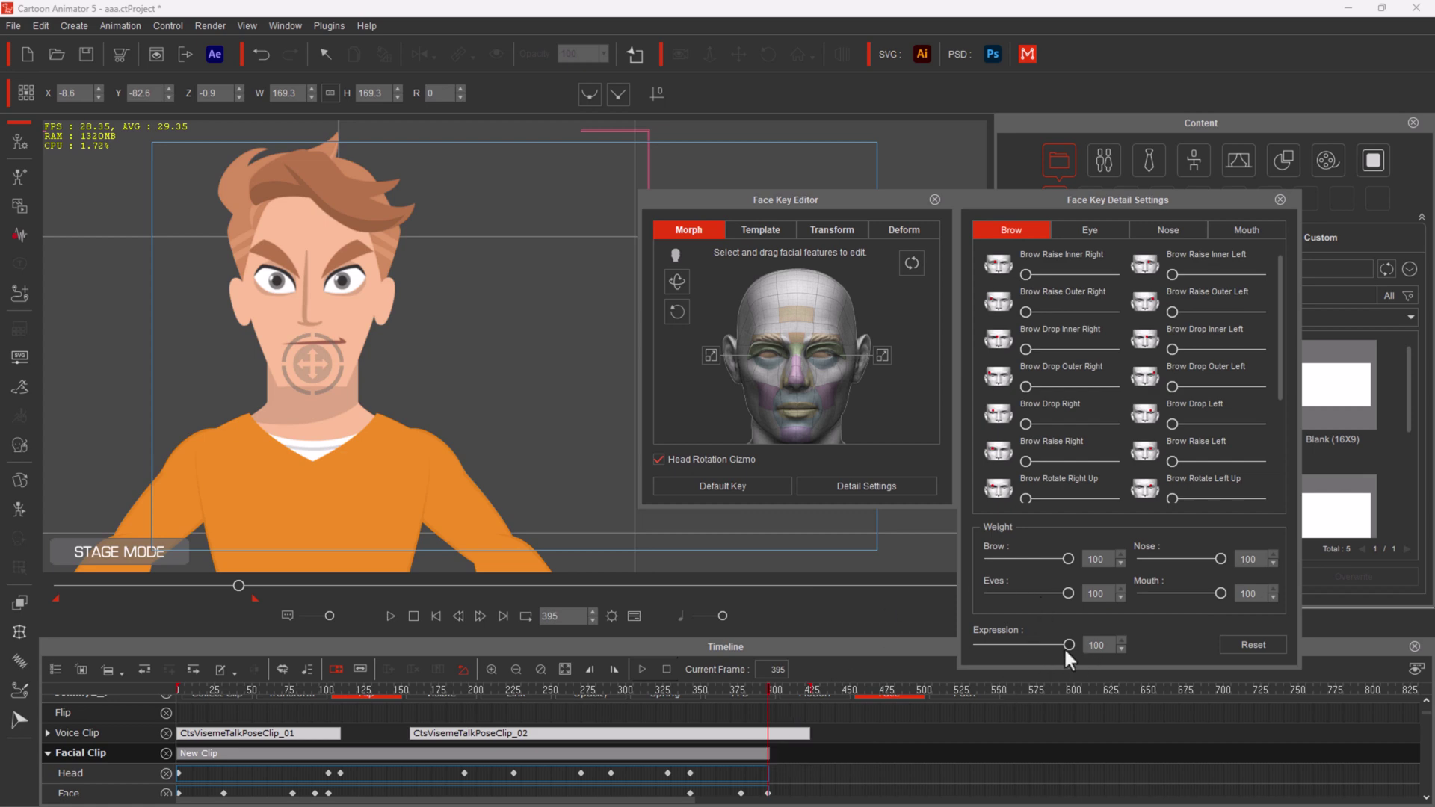
left_click_drag(1067, 640, 941, 648)
left_click_drag(941, 647, 1133, 652)
left_click(1278, 199)
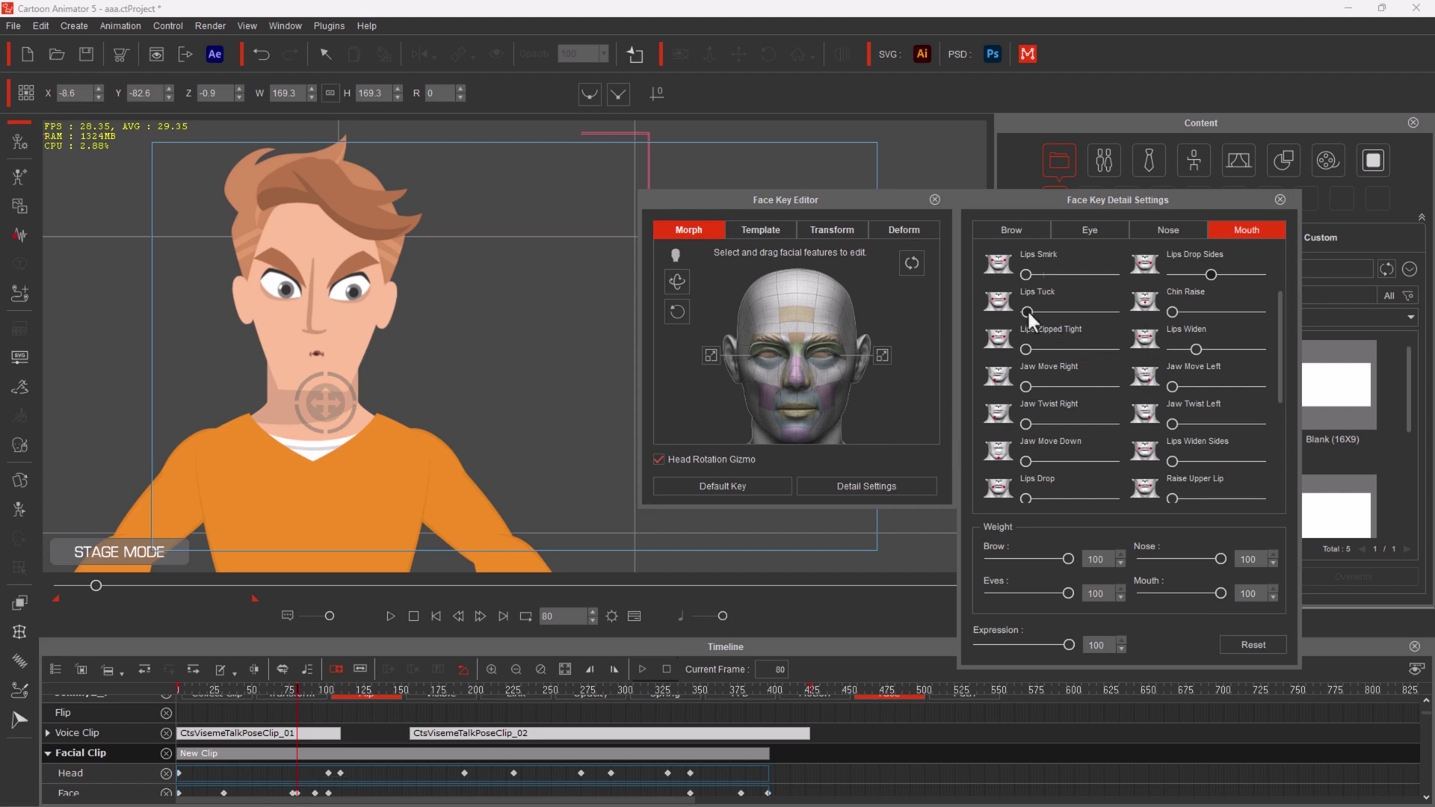
Raise the Lips Tuck mouth morph to nearly full at frame 80 and check the face track's keys
left_click_drag(1048, 308, 1105, 315)
scroll(303, 800, "down", 2)
scroll(303, 800, "up", 2)
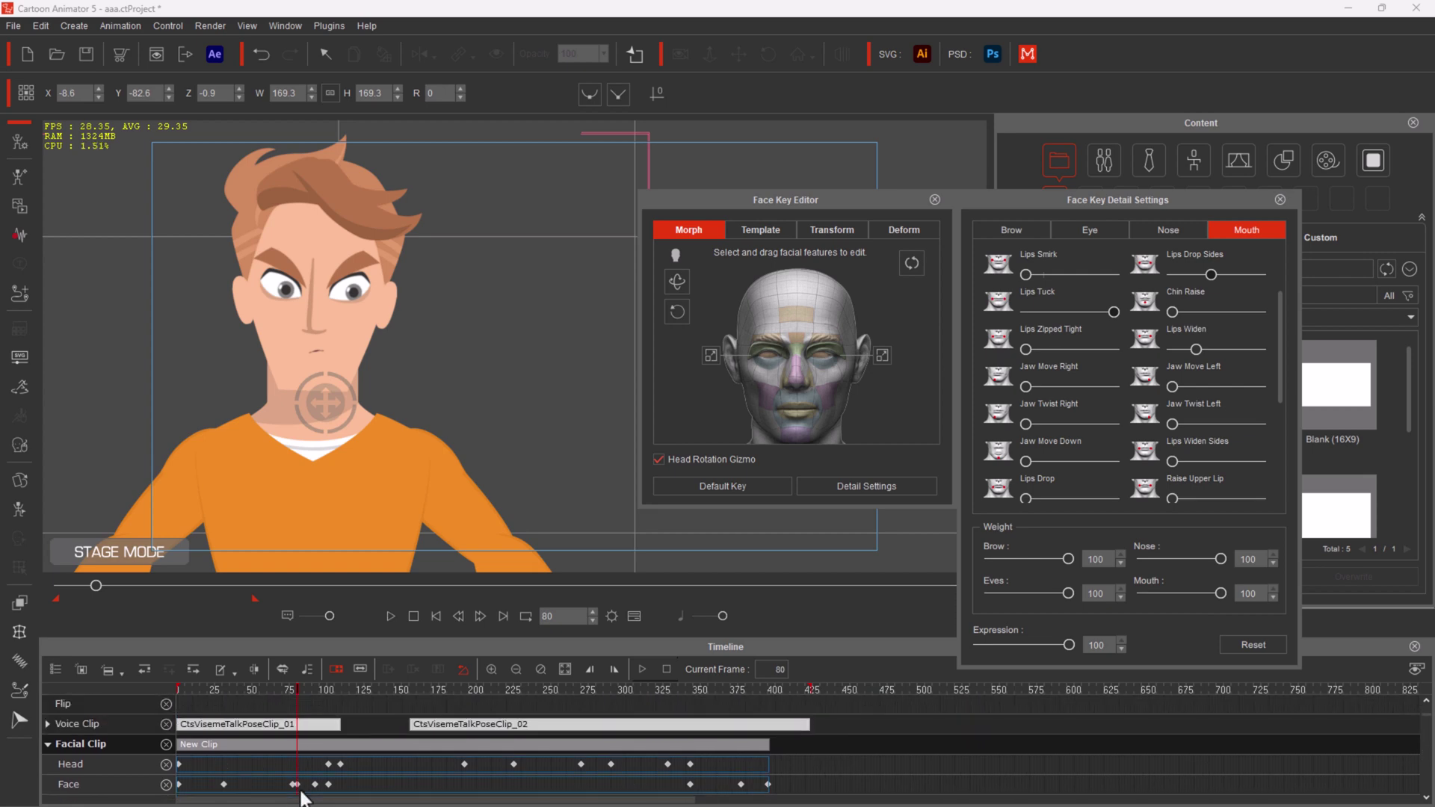
Select the voice clip CtsVisemeTalkPoseClip_01 at frame 100, followed by the facial clip New Clip at frame 381
scroll(303, 799, "up", 1)
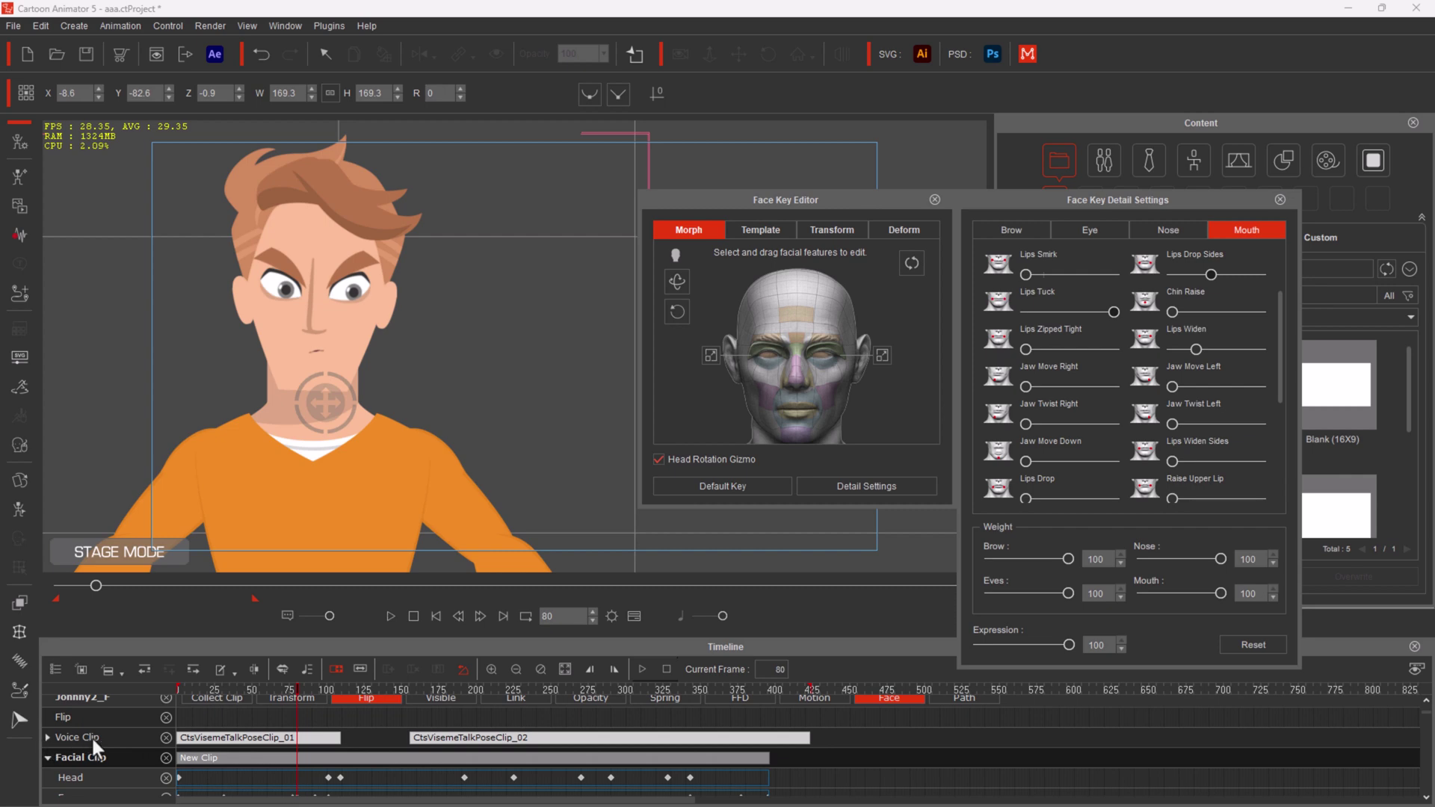
left_click(326, 740)
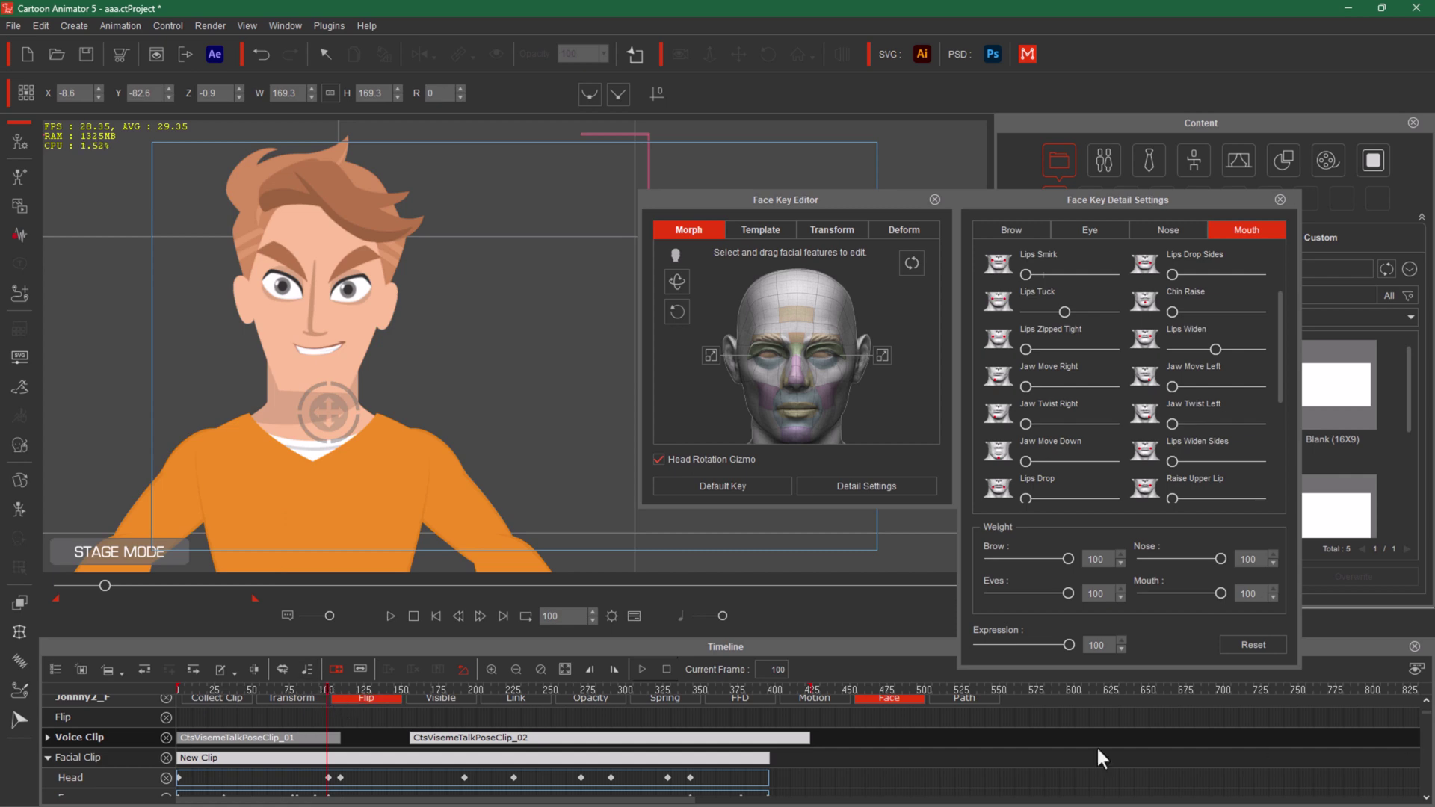
scroll(1099, 759, "up", 1)
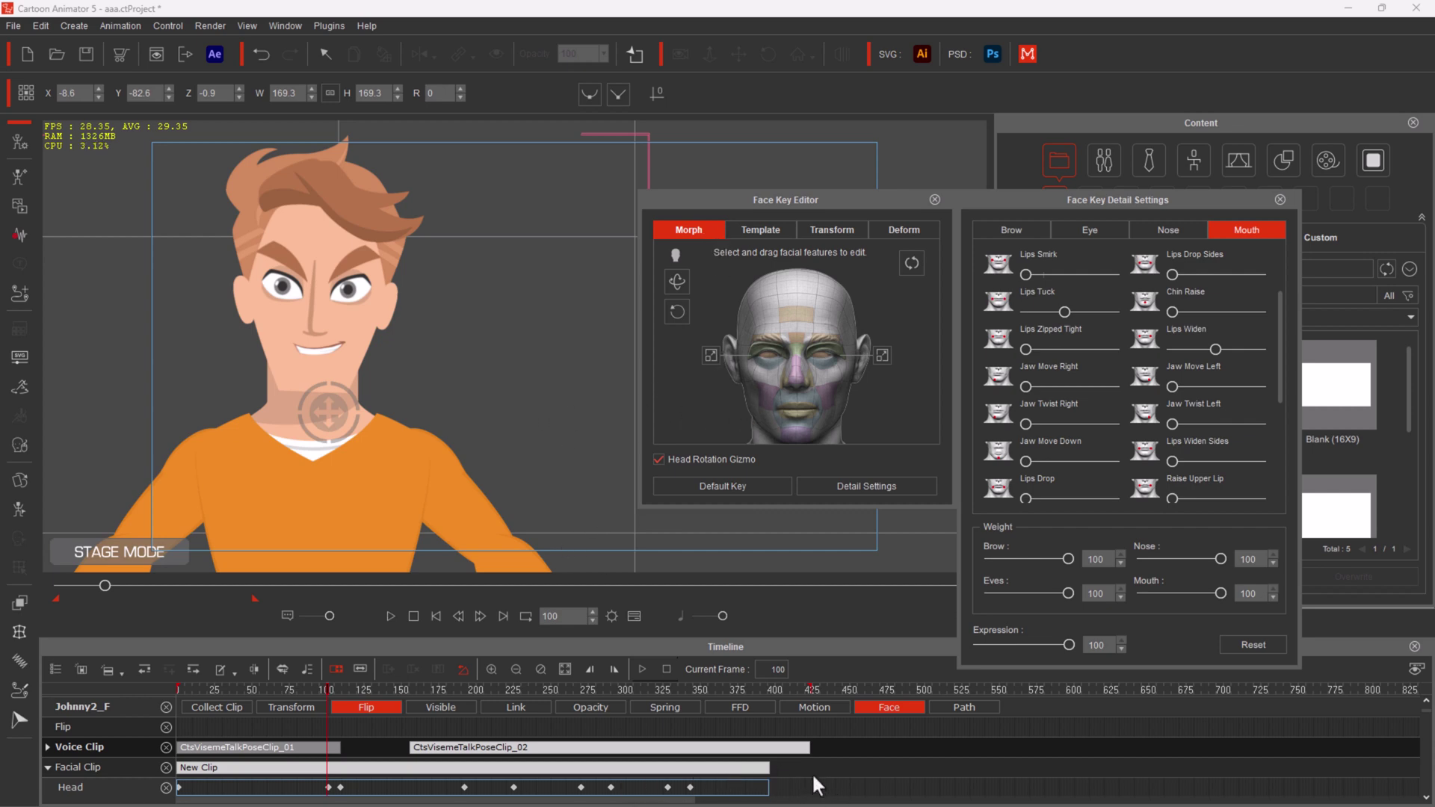
left_click(747, 770)
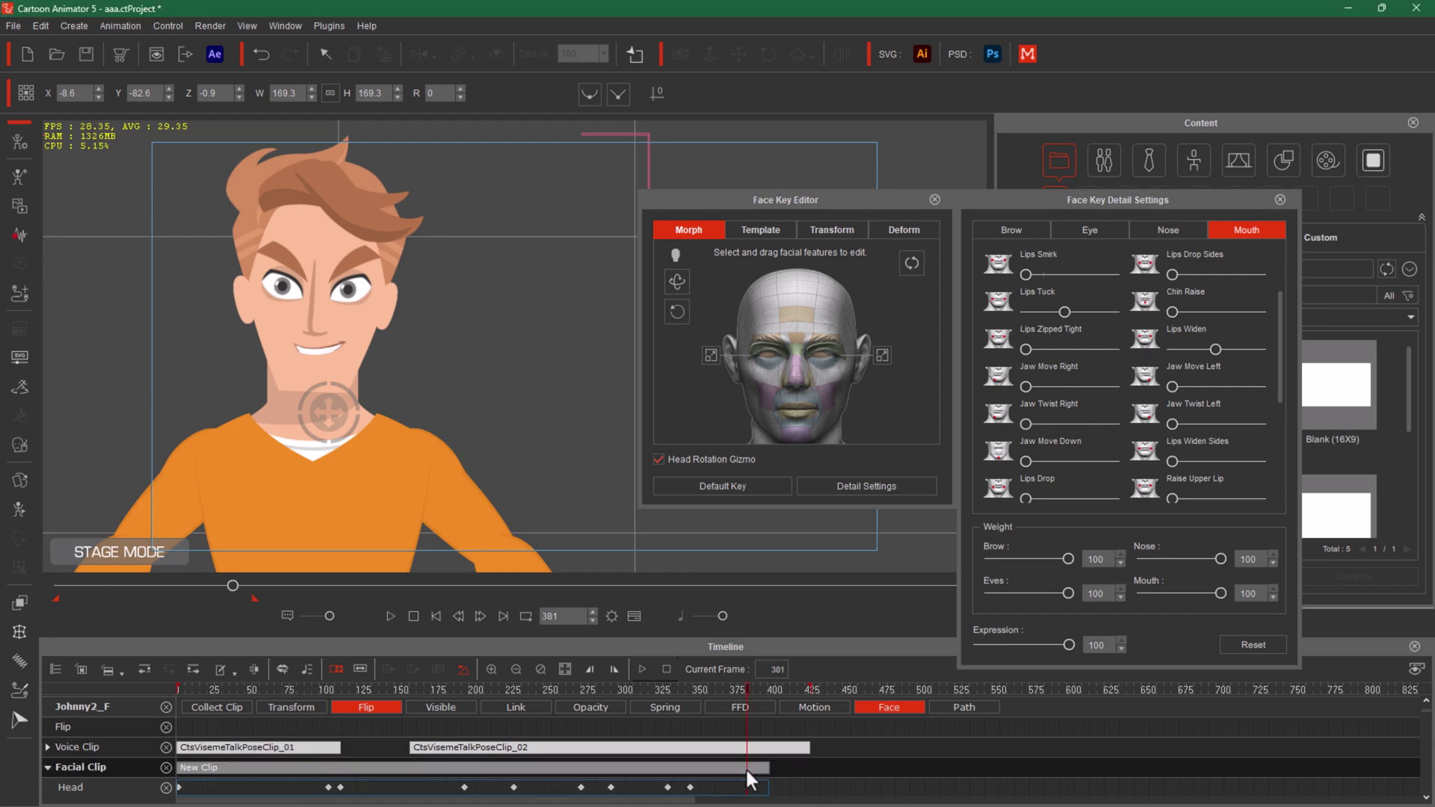